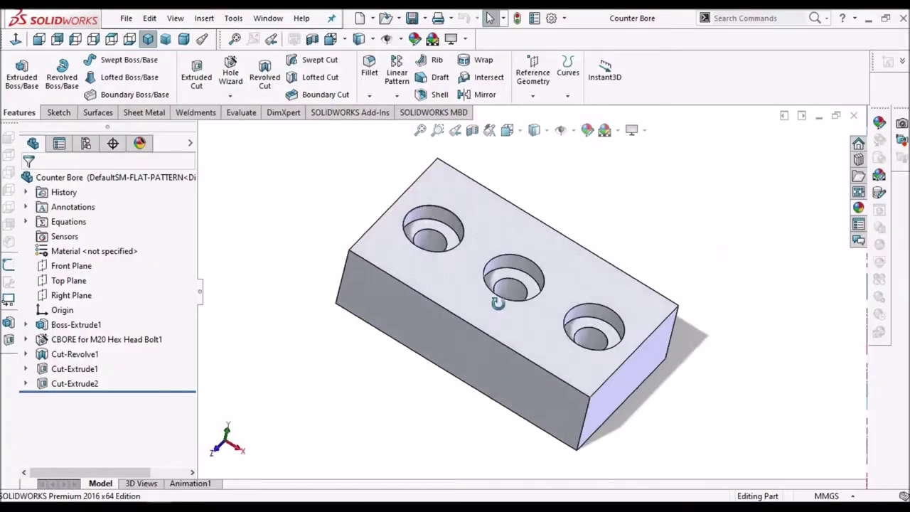
# Highlight the M20 counterbore and Cut-Revolve1 features, orbiting the block to inspect each.
pyautogui.click(85, 341)
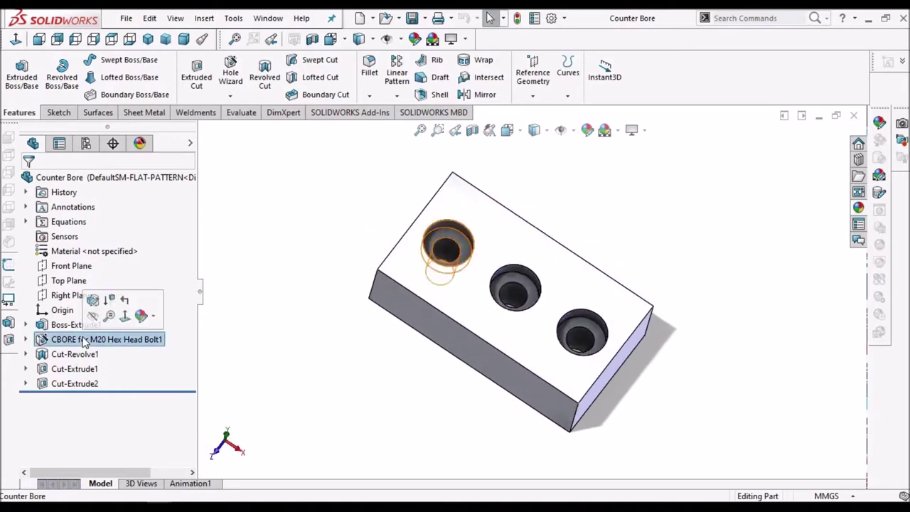
pyautogui.moveTo(492, 317); pyautogui.dragTo(493, 250, button='middle')
pyautogui.click(79, 354)
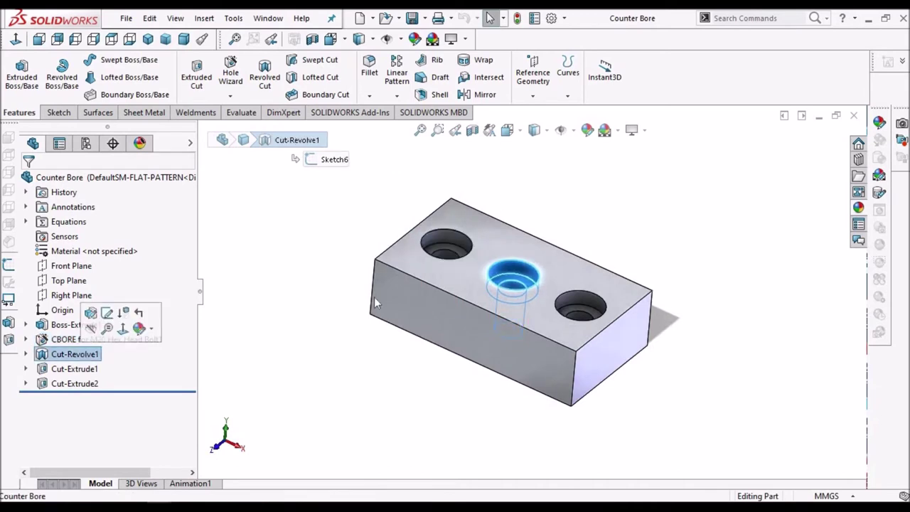
pyautogui.moveTo(556, 285)
pyautogui.mouseDown(button='middle')
pyautogui.moveTo(536, 285)
pyautogui.moveTo(550, 261)
pyautogui.moveTo(557, 264)
pyautogui.mouseUp(button='middle')
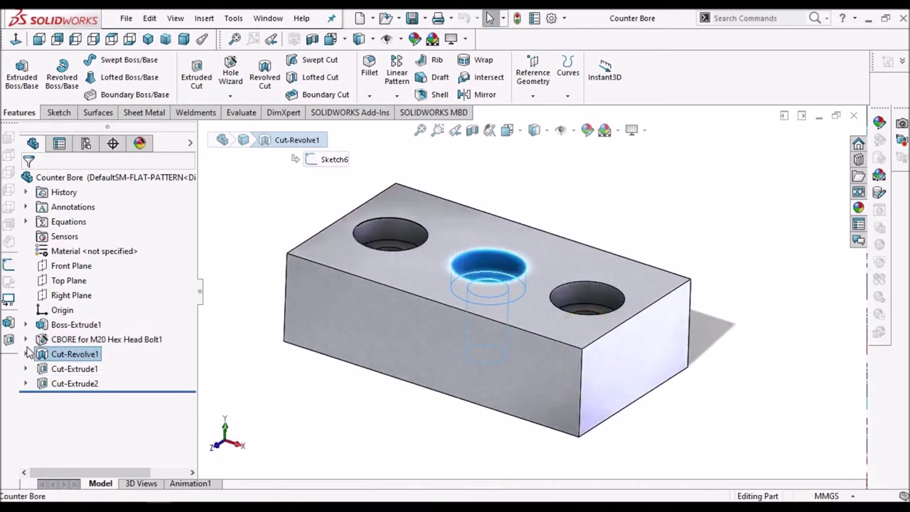
pyautogui.rightClick(53, 341)
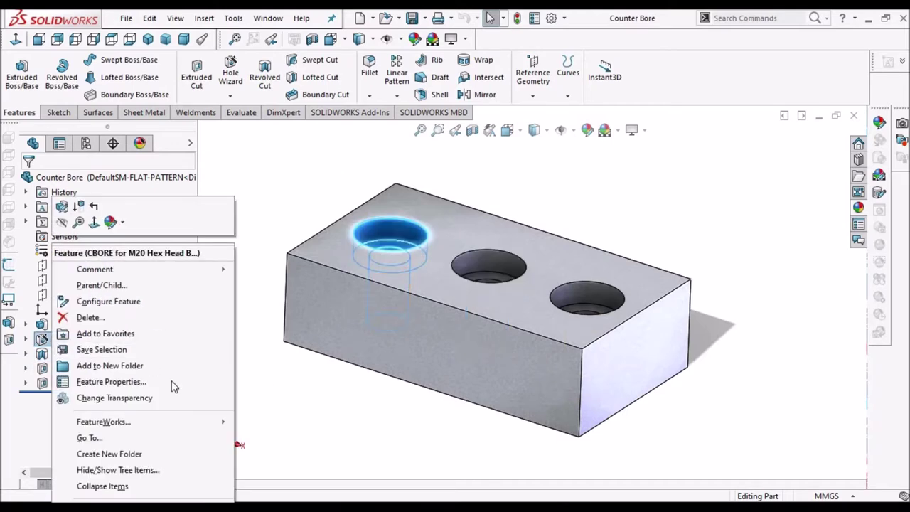
pyautogui.click(30, 375)
# Show Cut-Extrude1 with its sketch from a top-down view, then list the open documents.
pyautogui.click(26, 368)
pyautogui.click(74, 368)
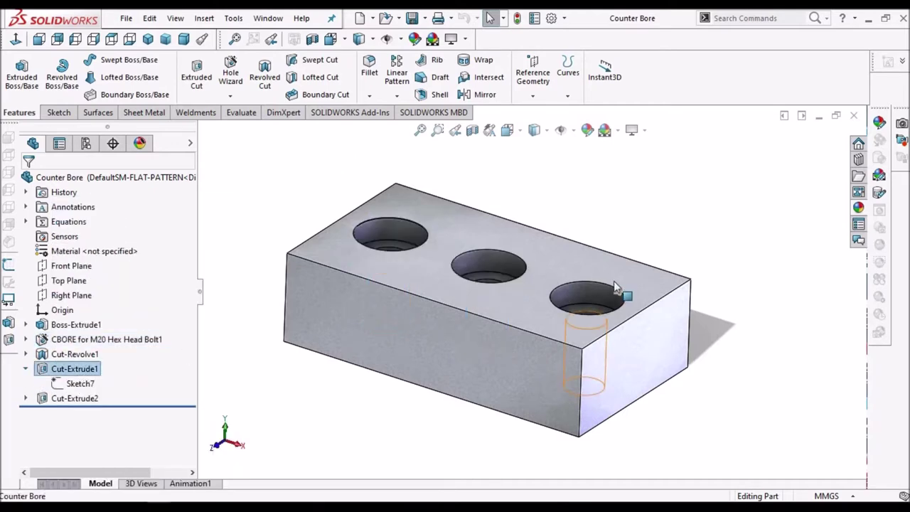
pyautogui.scroll(2, 613, 281)
pyautogui.moveTo(608, 368); pyautogui.dragTo(633, 223, button='middle')
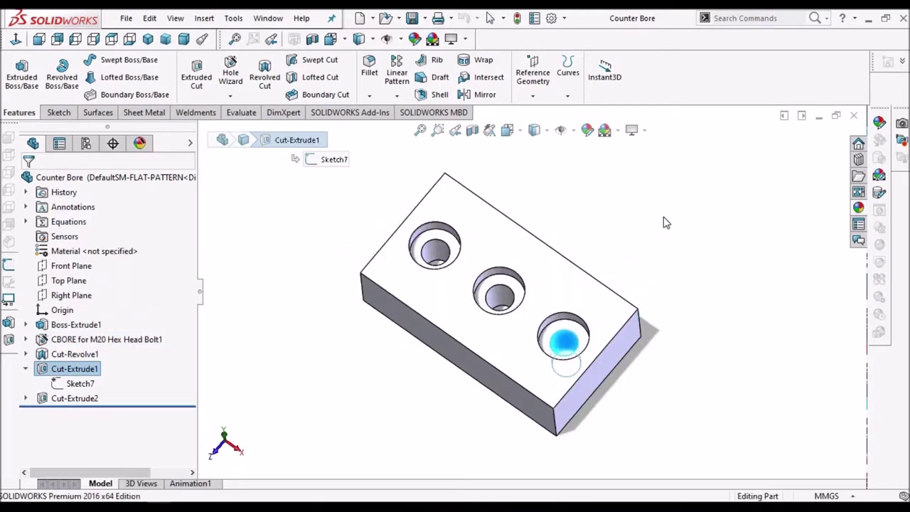
pyautogui.click(660, 220)
pyautogui.click(268, 18)
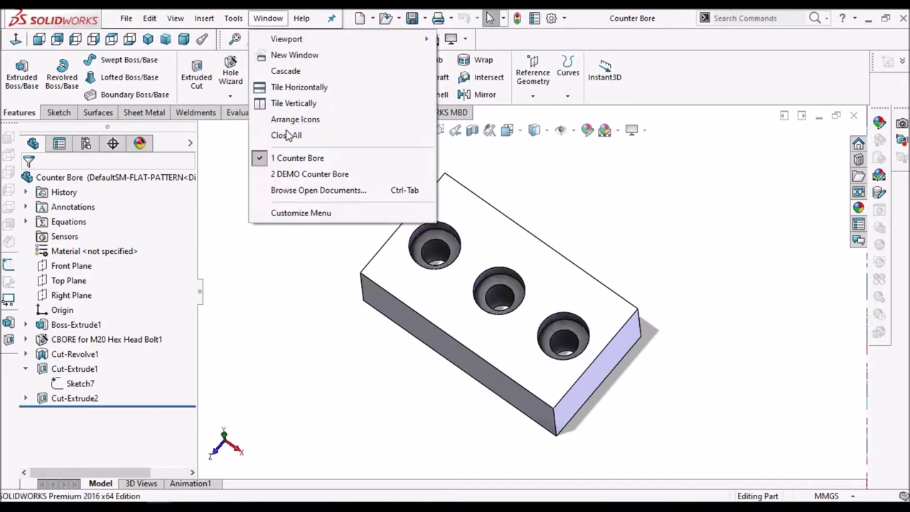
# Switch to DEMO Counter Bore and set up a BSI M20 Hole Wizard counterbore, Through All.
pyautogui.click(305, 175)
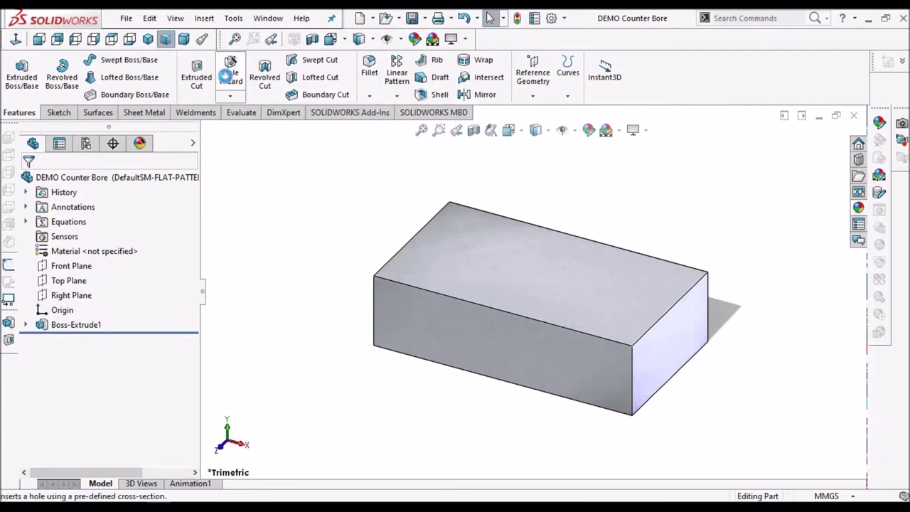
pyautogui.click(230, 73)
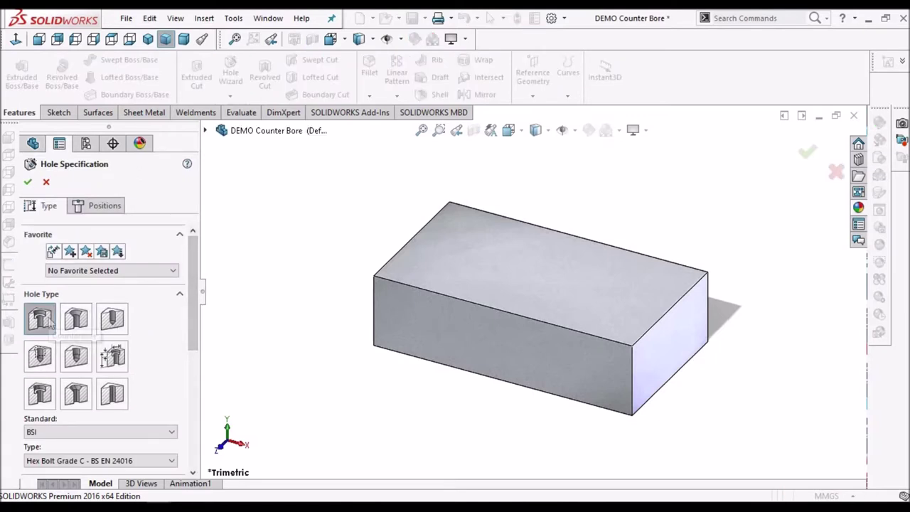
pyautogui.moveTo(194, 356); pyautogui.dragTo(192, 416)
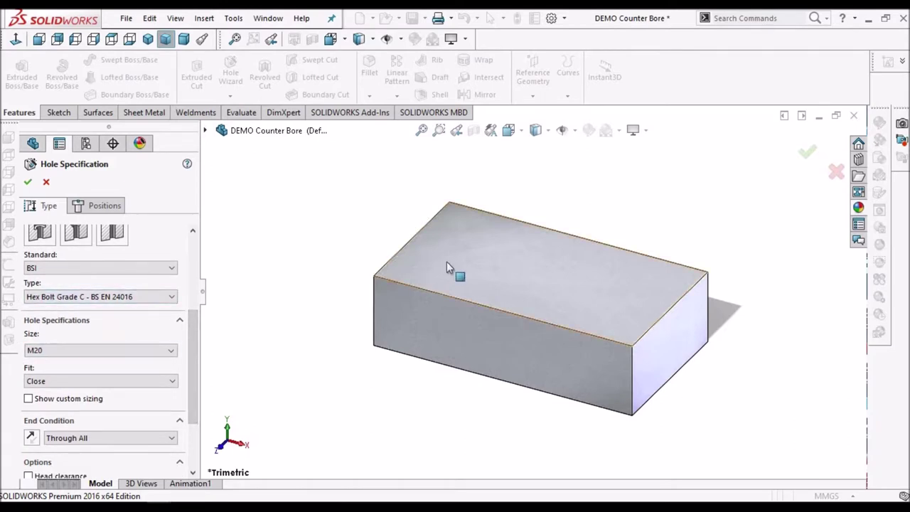
pyautogui.scroll(-3, 193, 468)
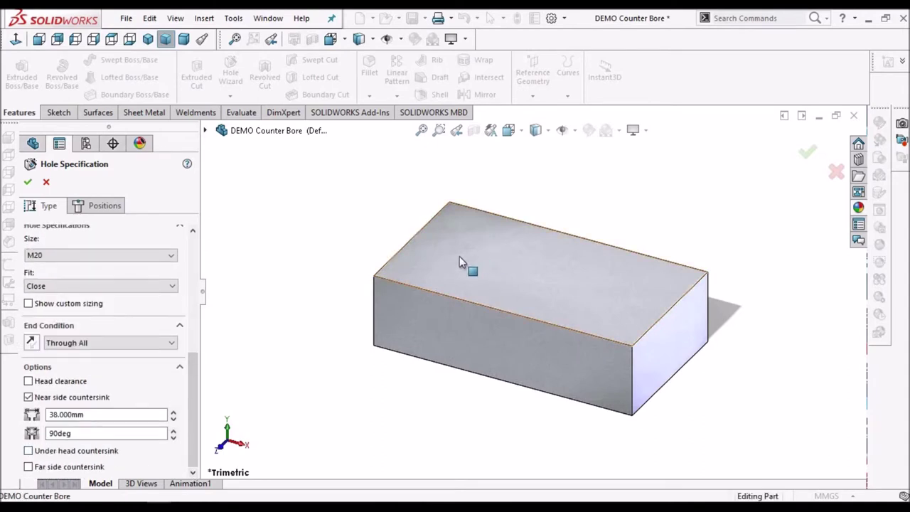
# Place the counterbore hole point on the block's top face near its left end.
pyautogui.click(113, 208)
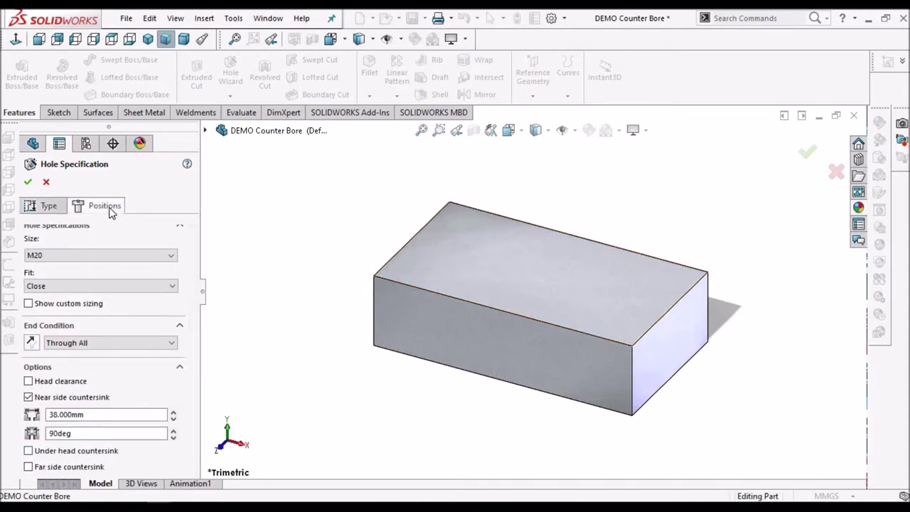
pyautogui.click(464, 245)
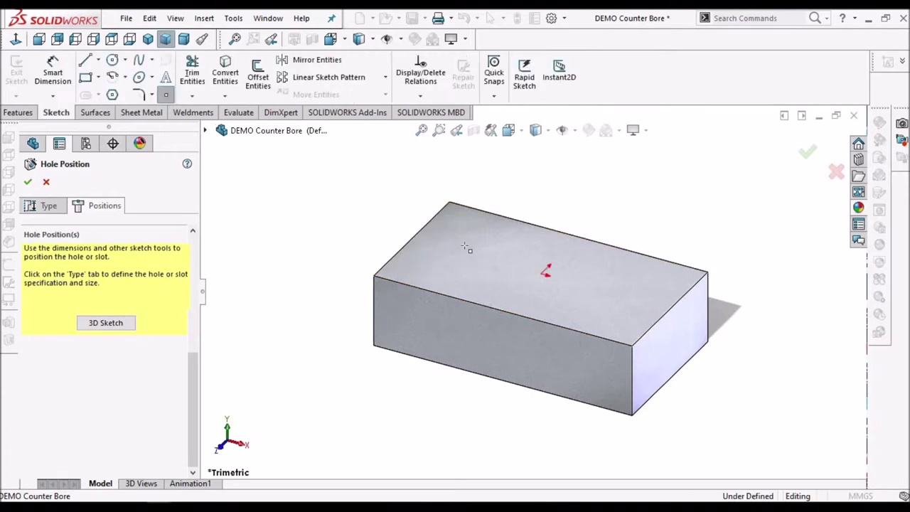
pyautogui.rightClick(307, 189)
pyautogui.click(333, 202)
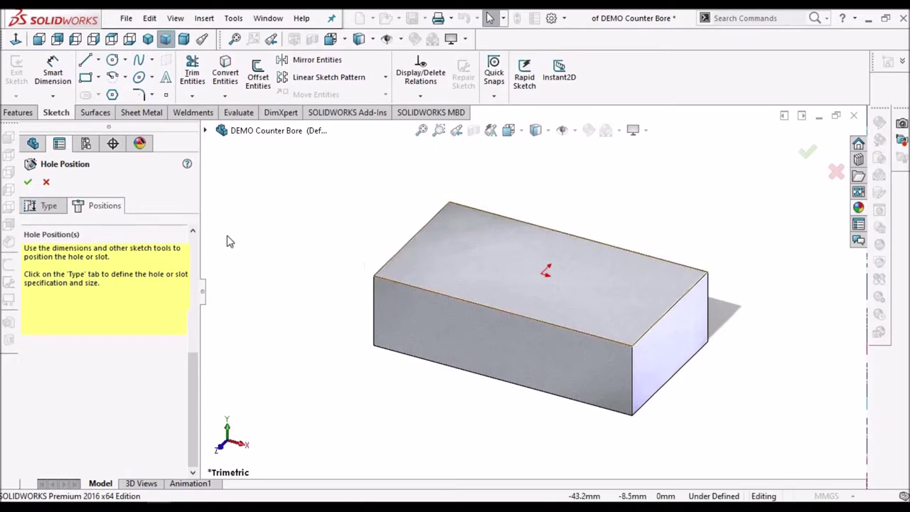
pyautogui.click(119, 210)
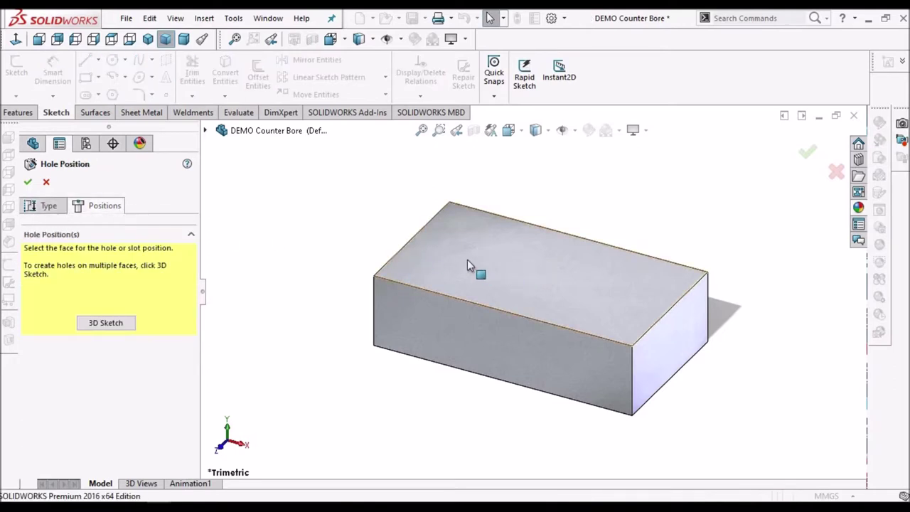
pyautogui.moveTo(520, 251); pyautogui.dragTo(519, 342, button='middle')
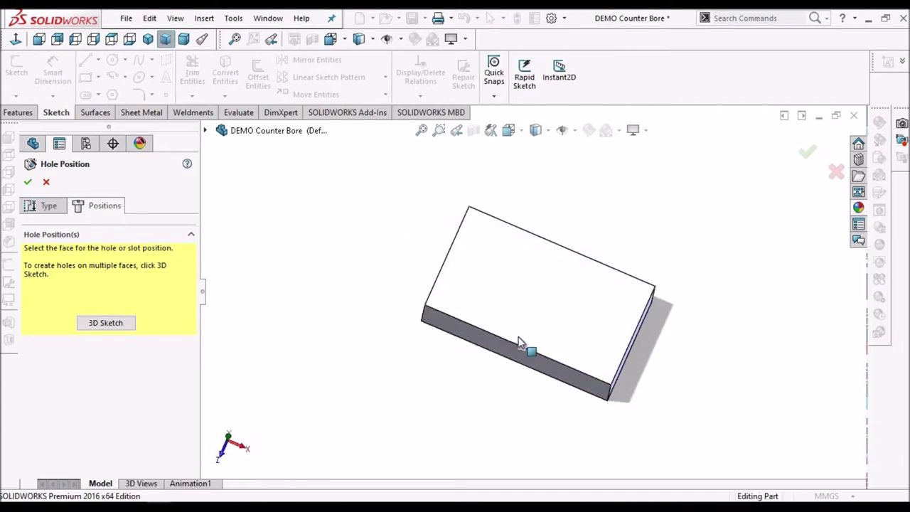
pyautogui.click(502, 281)
pyautogui.click(579, 268)
pyautogui.click(478, 271)
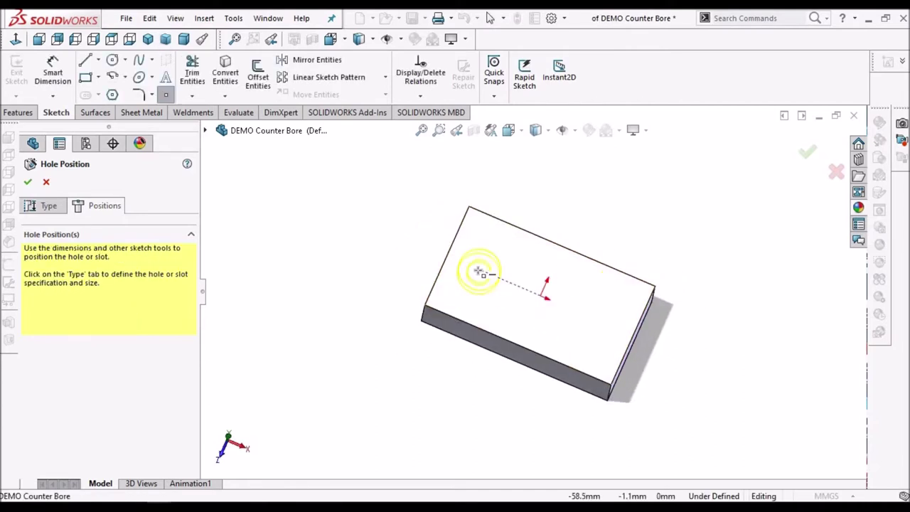
pyautogui.rightClick(340, 231)
pyautogui.click(370, 238)
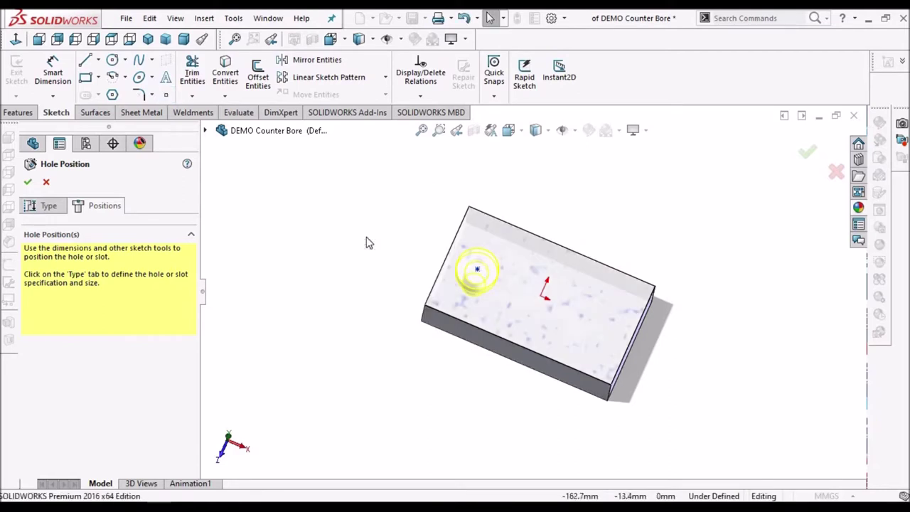
# Switch to Top view with Hidden Lines Visible display.
pyautogui.click(16, 40)
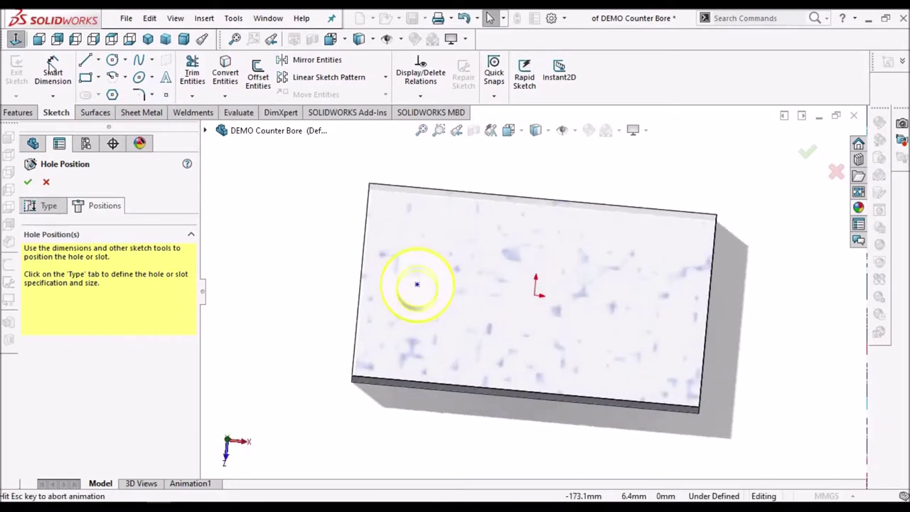
pyautogui.click(535, 132)
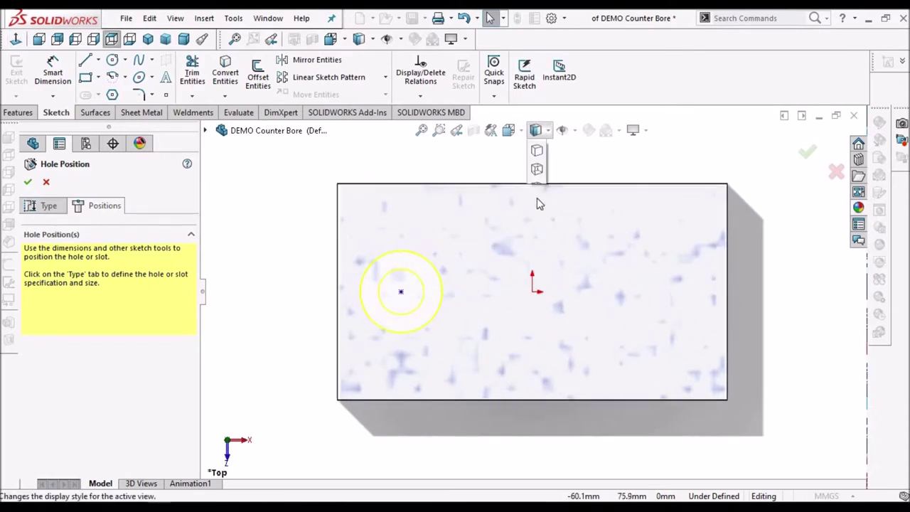
pyautogui.click(537, 227)
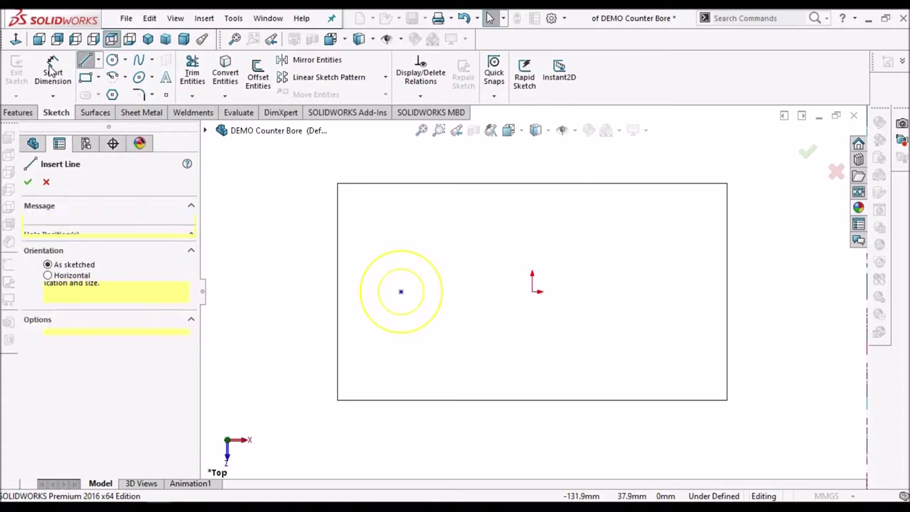
# Dimension the hole centre 30 mm from the block's left edge.
pyautogui.click(52, 67)
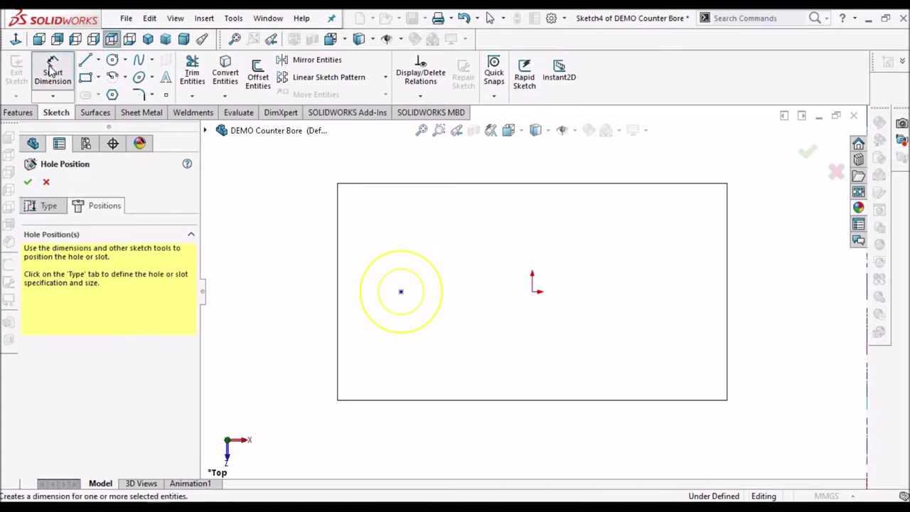
pyautogui.click(338, 240)
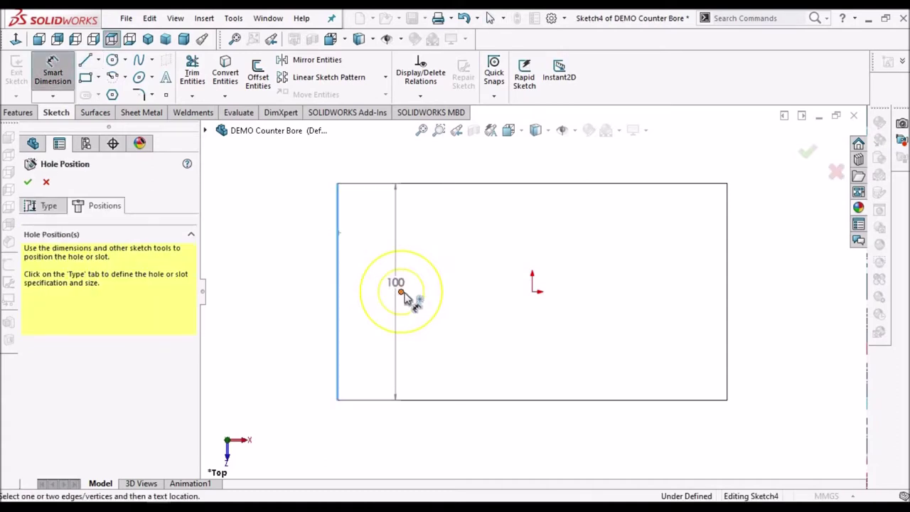
pyautogui.click(405, 292)
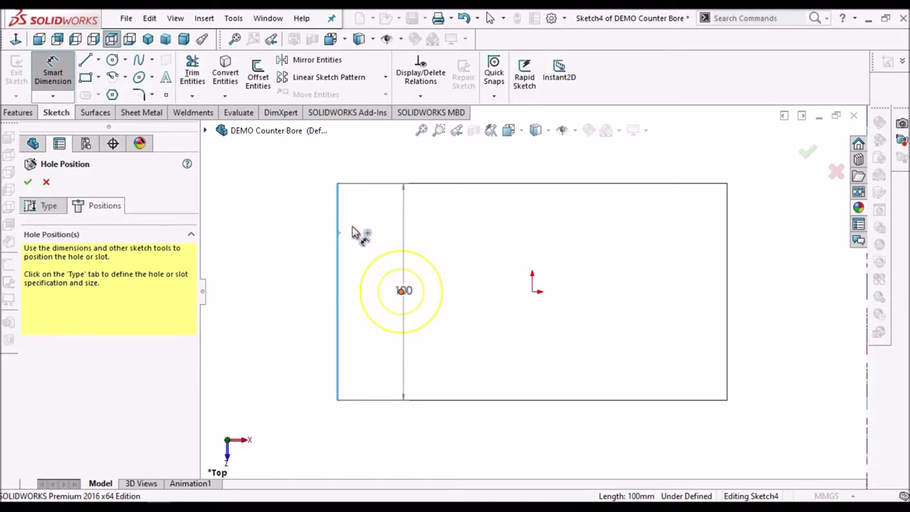
pyautogui.click(360, 167)
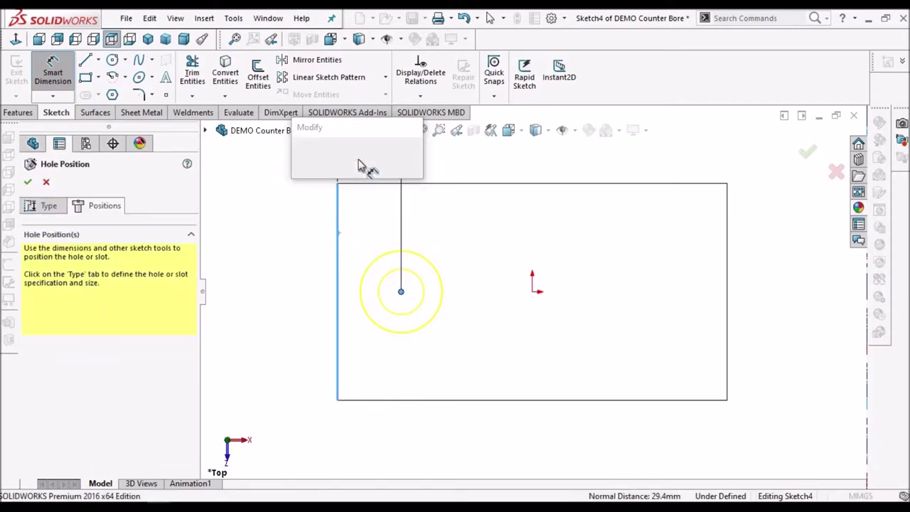
pyautogui.write('30')
pyautogui.press('Return')
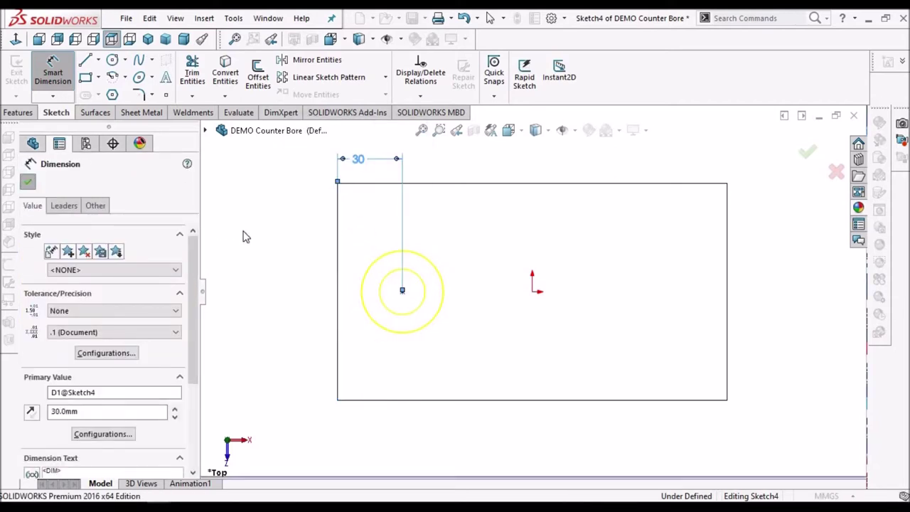
pyautogui.press('Escape')
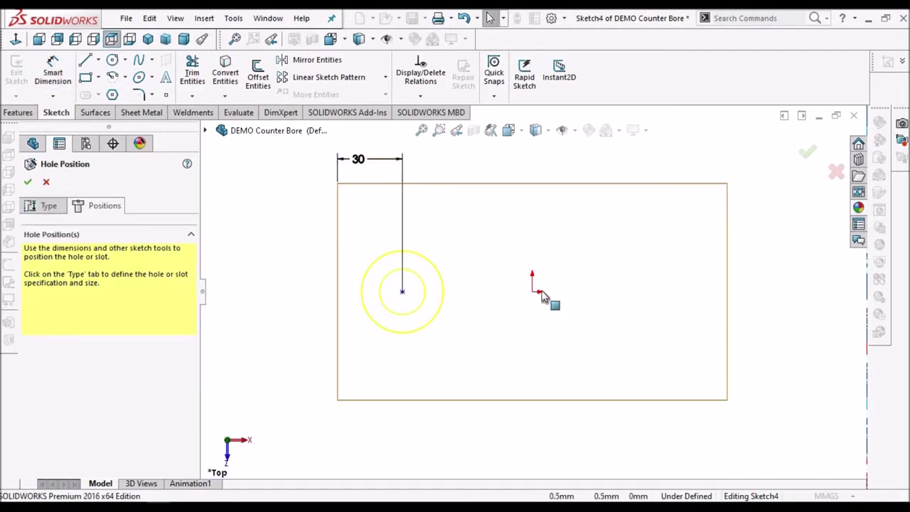
# Make the hole centre horizontal with the origin and finish the M20 counterbore hole.
pyautogui.click(532, 293)
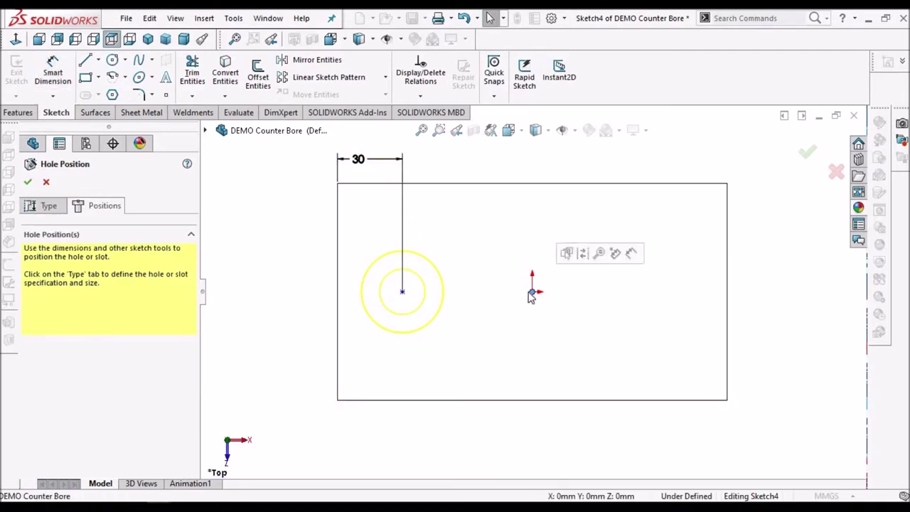
pyautogui.click(403, 292)
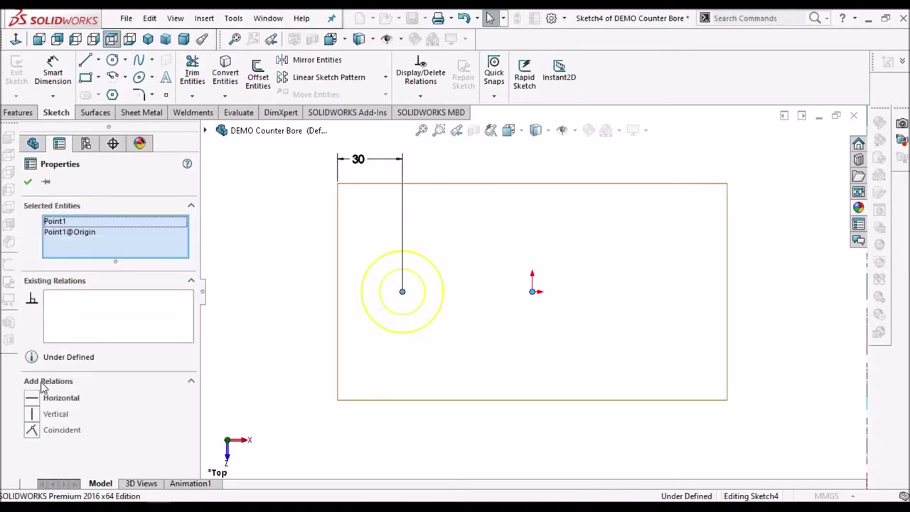
pyautogui.click(31, 398)
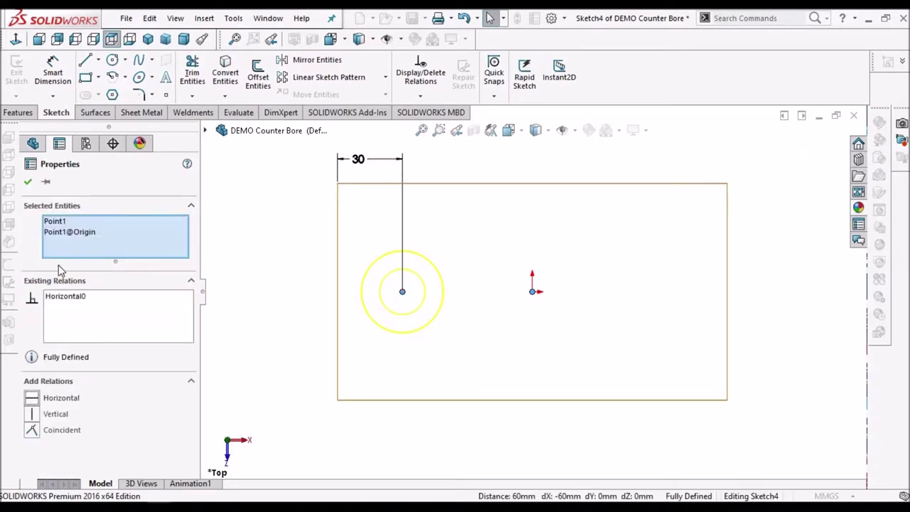
pyautogui.click(27, 182)
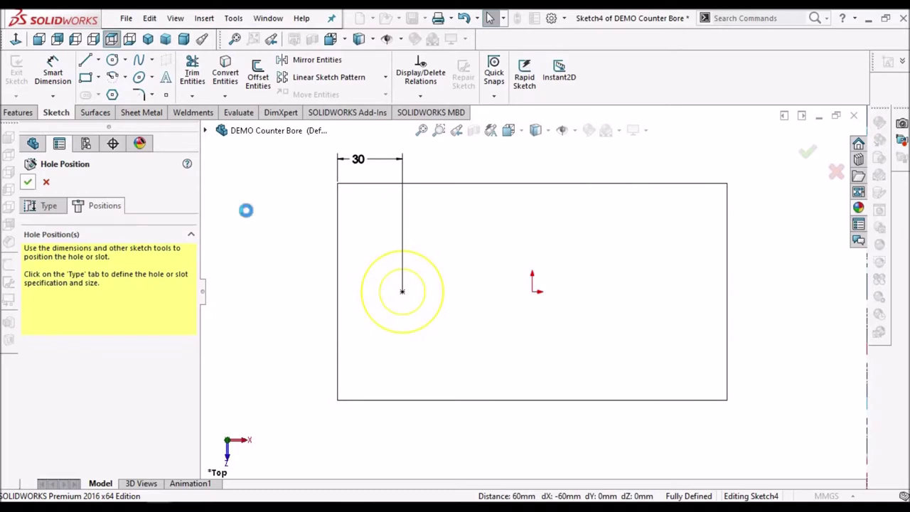
# Show the block shaded with edges in isometric view, zoomed to fit, and open a Front Plane section.
pyautogui.click(537, 130)
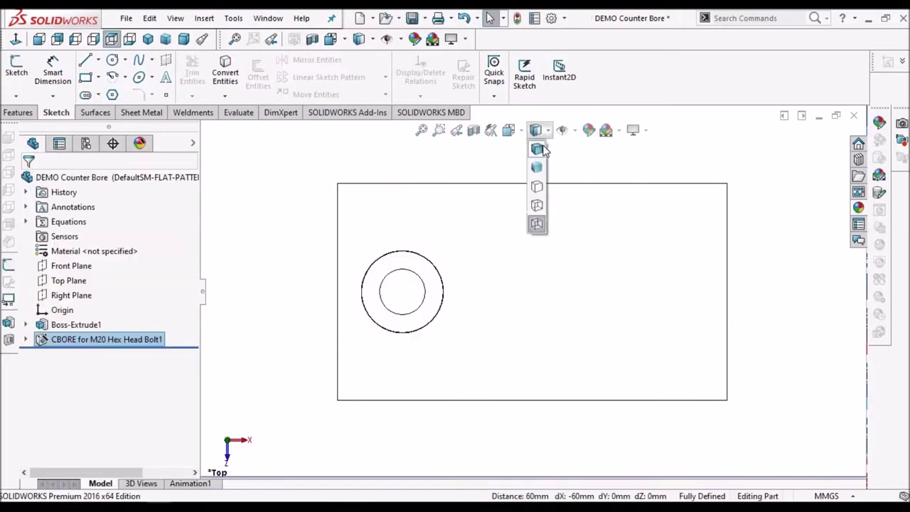
pyautogui.click(537, 151)
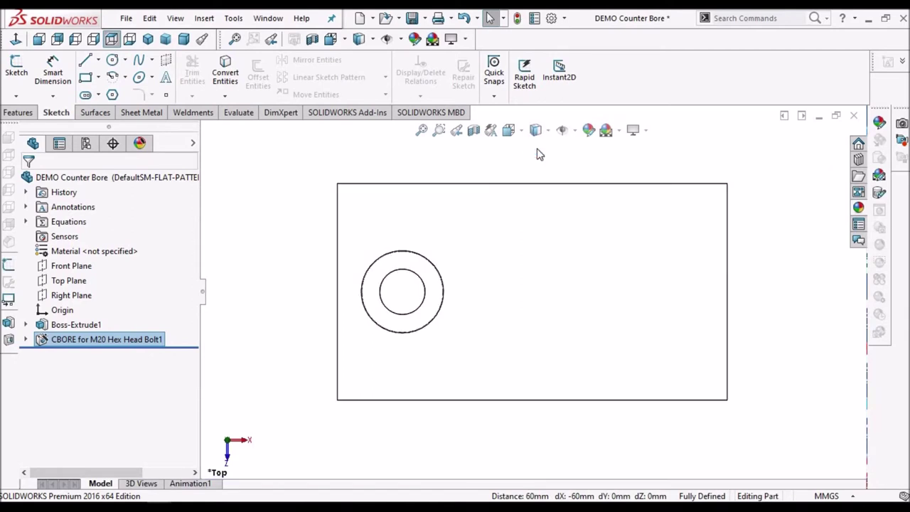
pyautogui.click(183, 41)
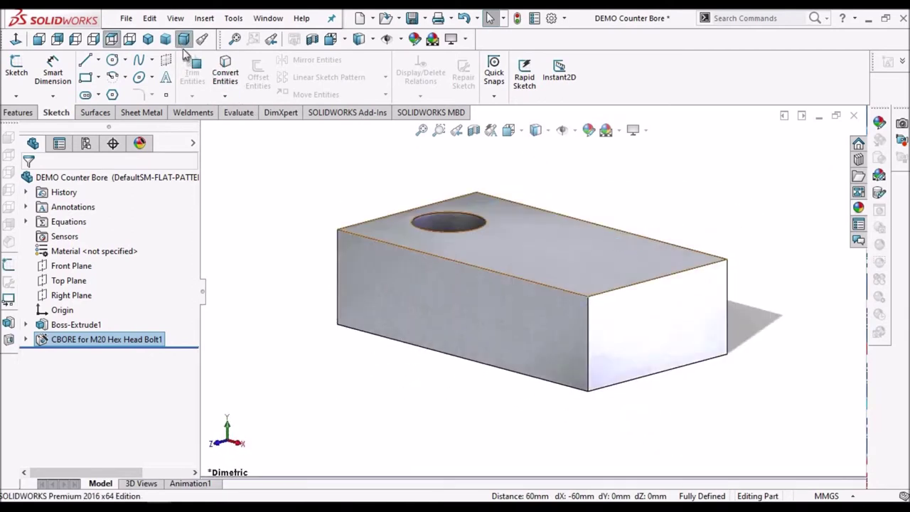
pyautogui.click(148, 39)
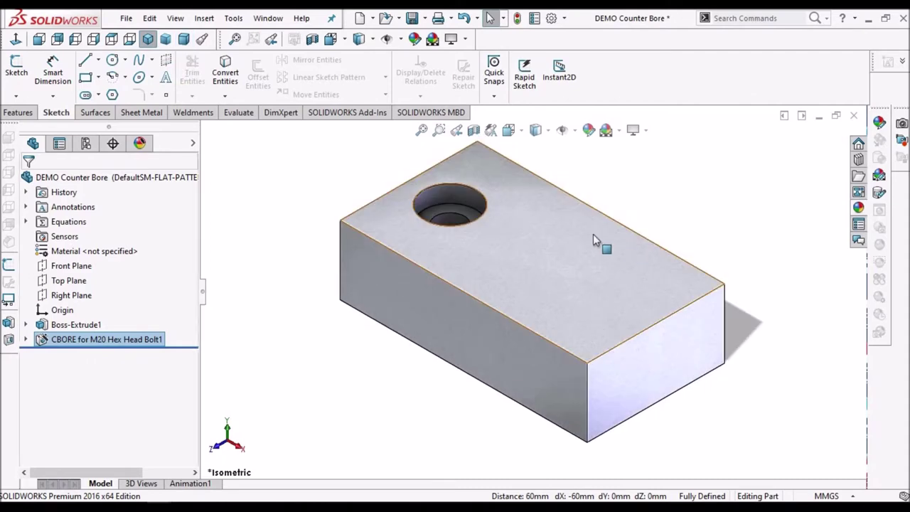
pyautogui.moveTo(549, 229); pyautogui.dragTo(575, 275, button='middle')
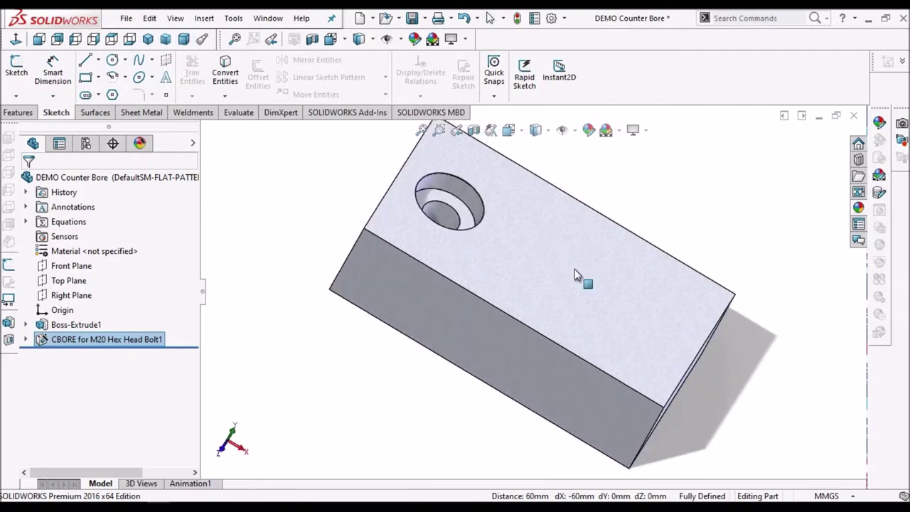
pyautogui.press('f')
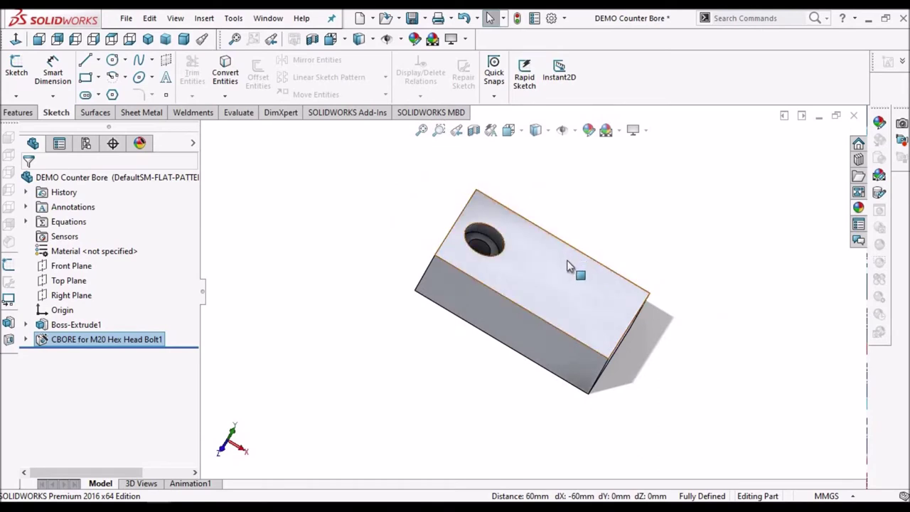
pyautogui.hotkey('ctrl', '7')
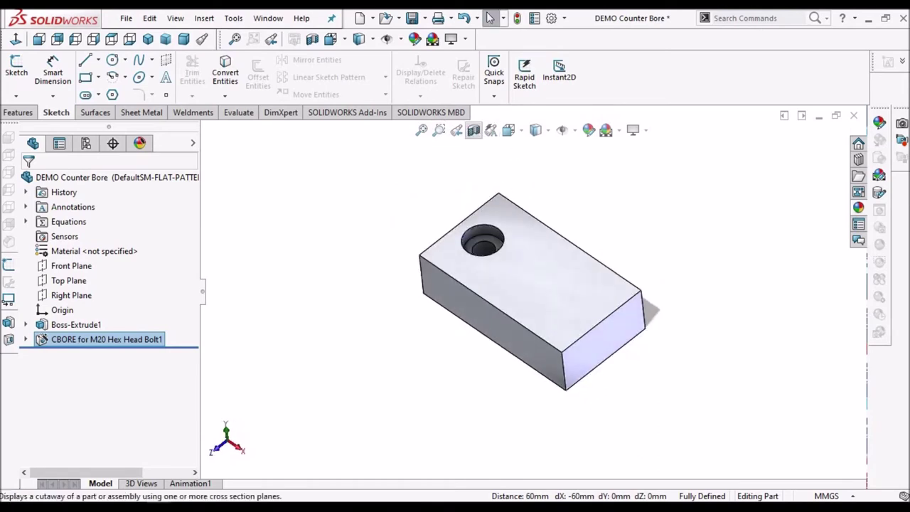
pyautogui.click(474, 130)
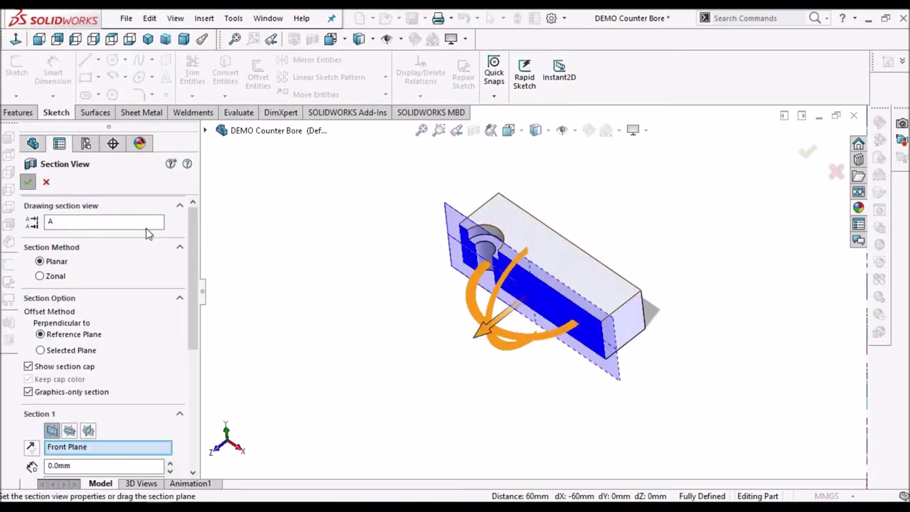
pyautogui.press('Return')
pyautogui.scroll(-5, 532, 301)
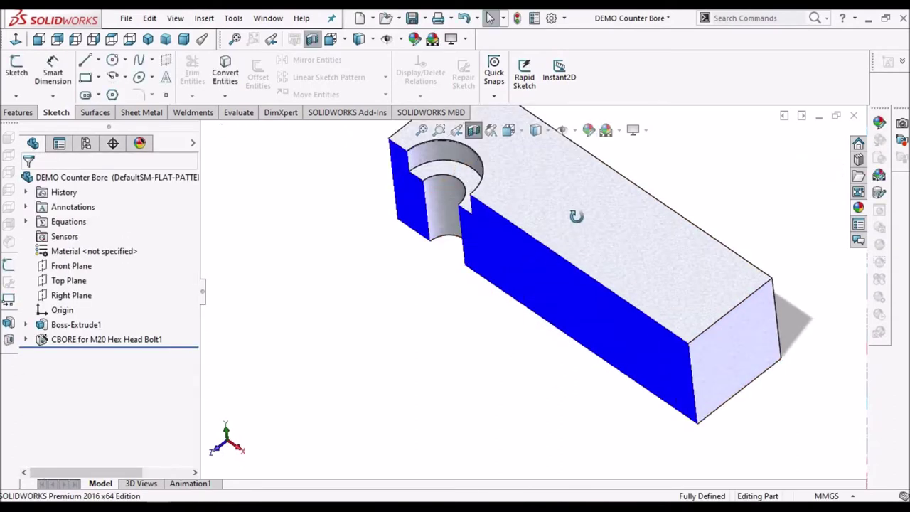
pyautogui.moveTo(576, 216); pyautogui.dragTo(561, 250, button='middle')
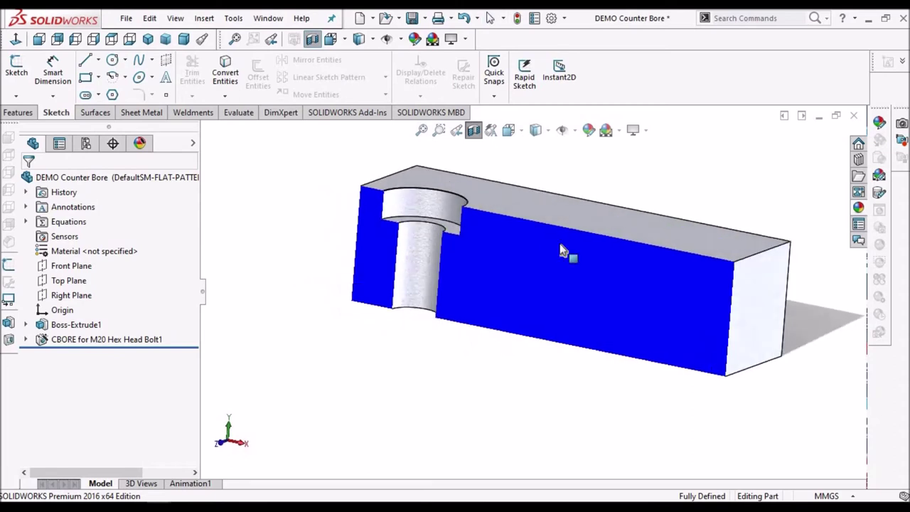
pyautogui.click(473, 130)
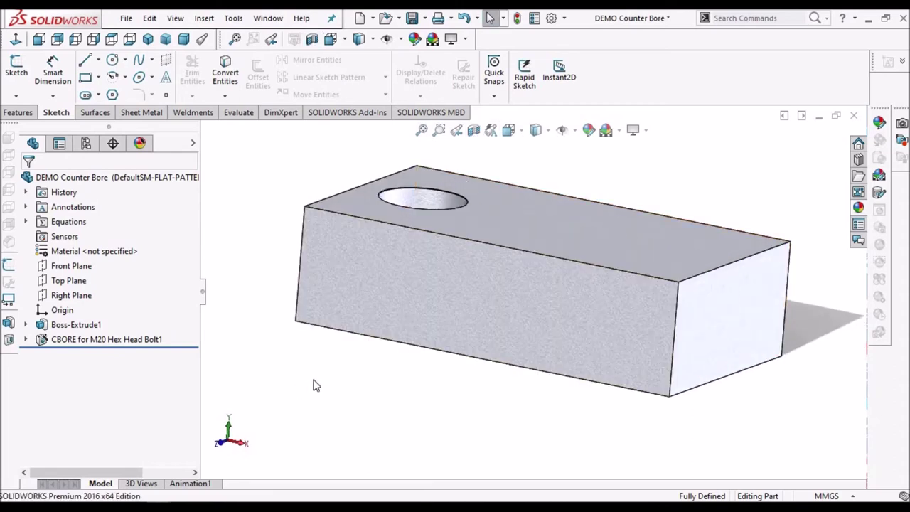
pyautogui.moveTo(514, 298); pyautogui.dragTo(502, 388, button='middle')
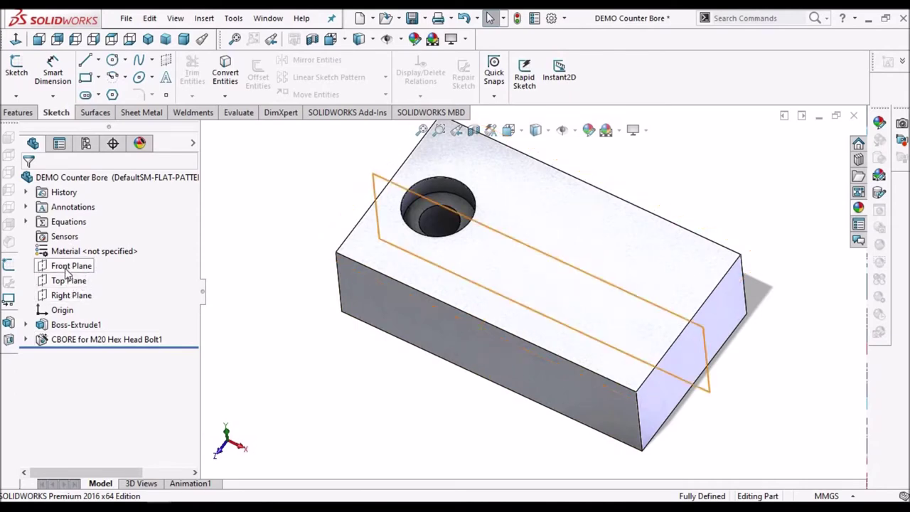
# Start a new sketch on the Front Plane.
pyautogui.click(67, 267)
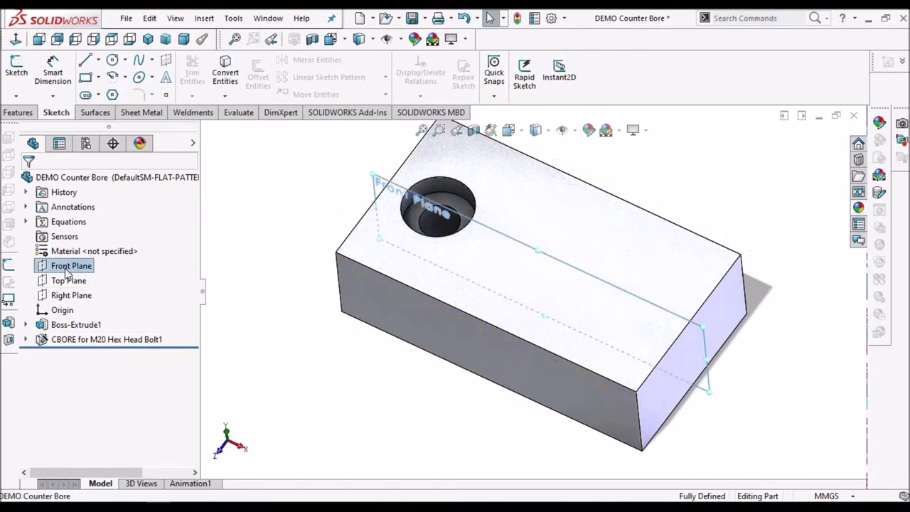
pyautogui.click(12, 71)
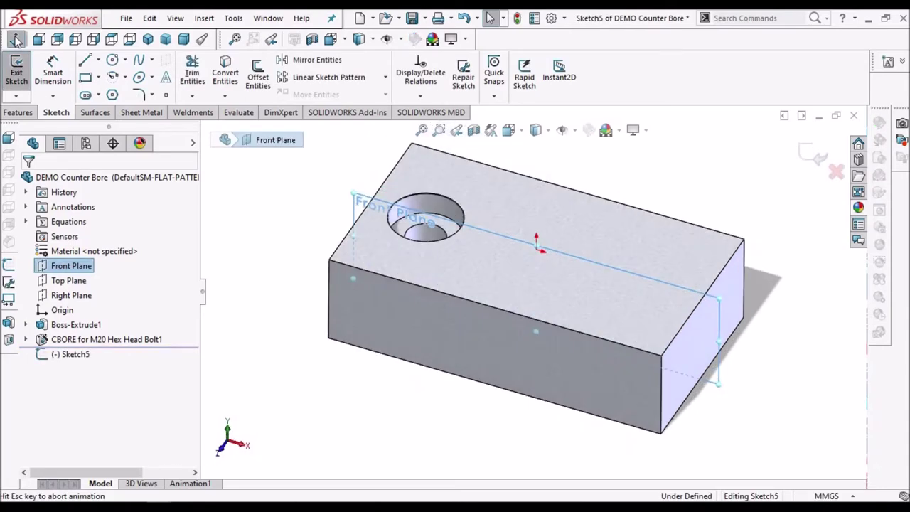
pyautogui.click(13, 112)
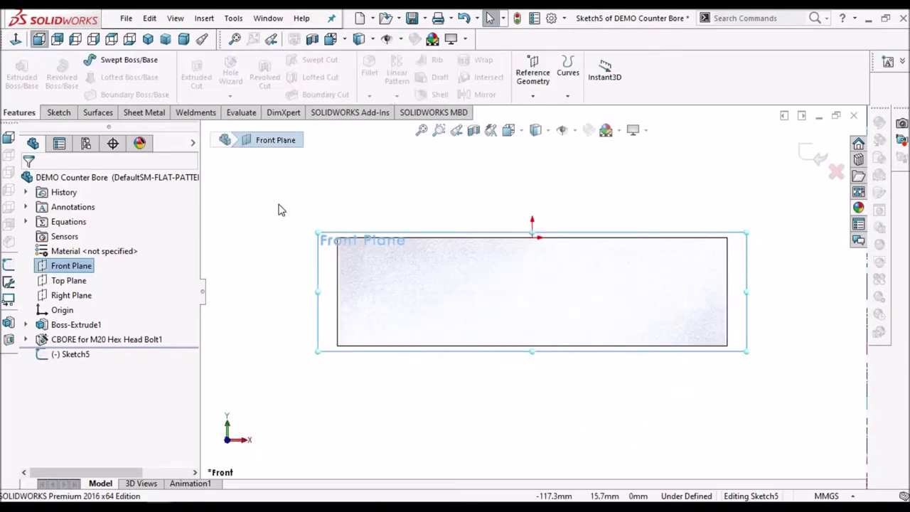
pyautogui.click(58, 113)
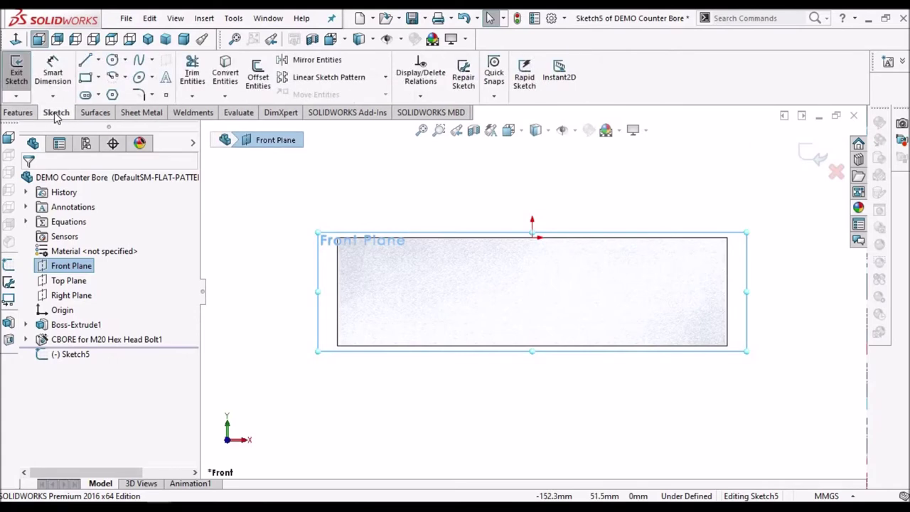
pyautogui.click(86, 61)
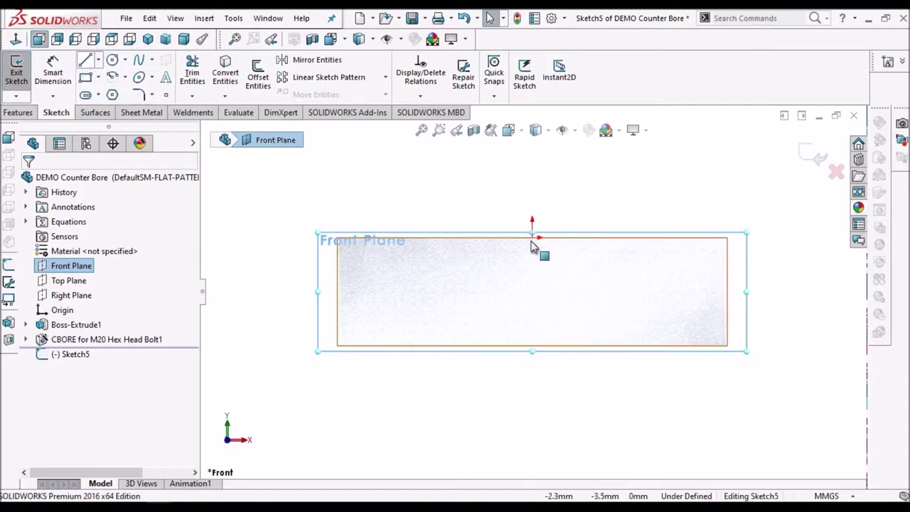
pyautogui.press('Escape')
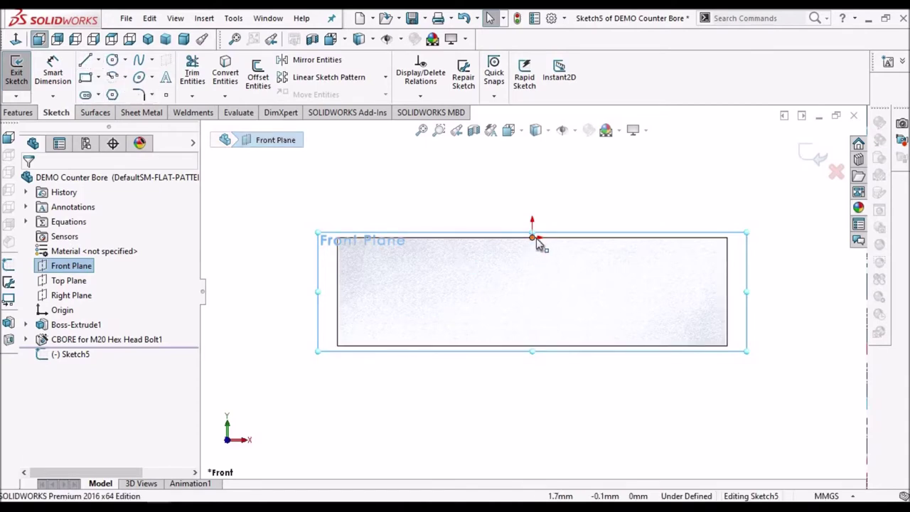
pyautogui.click(532, 349)
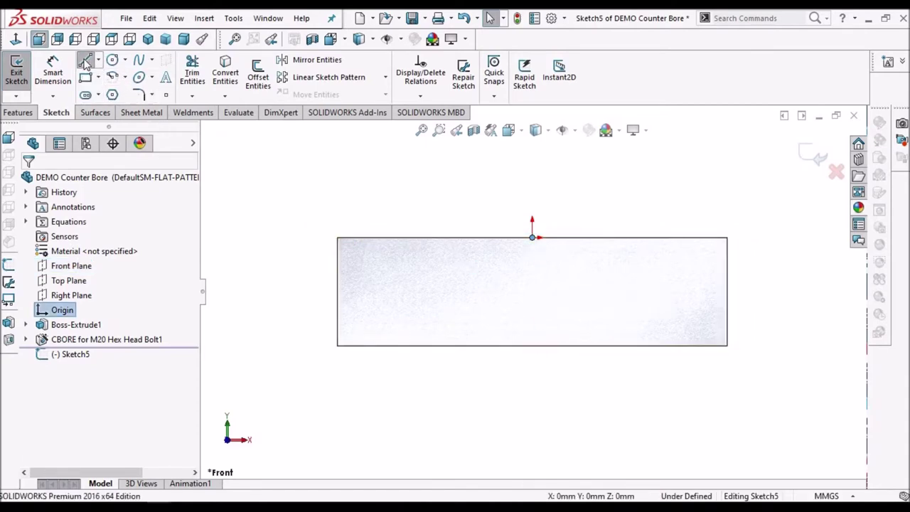
# Draw the stepped counterbore half-profile from the origin down, across, up and back.
pyautogui.click(533, 238)
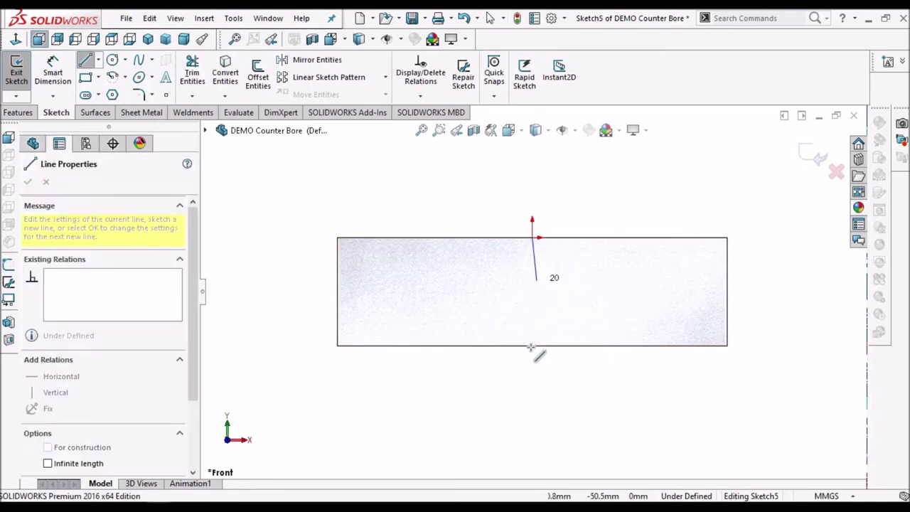
pyautogui.click(532, 346)
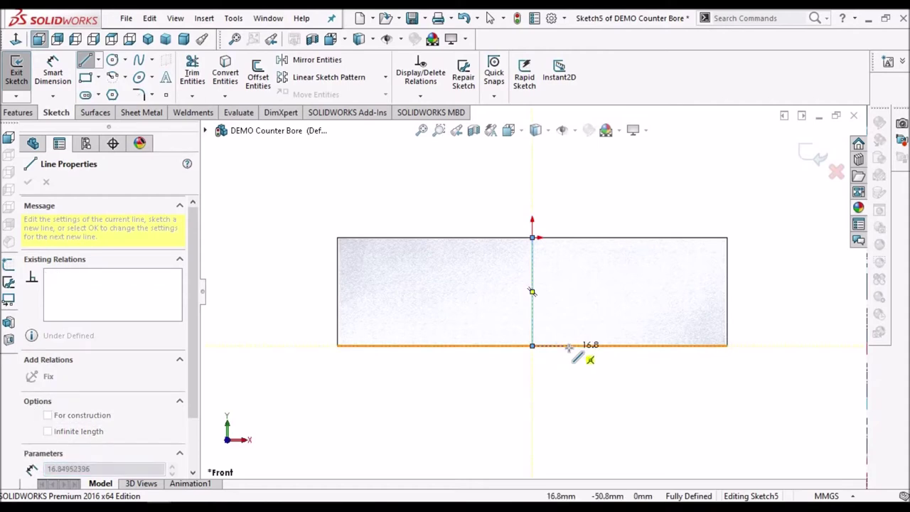
pyautogui.click(569, 347)
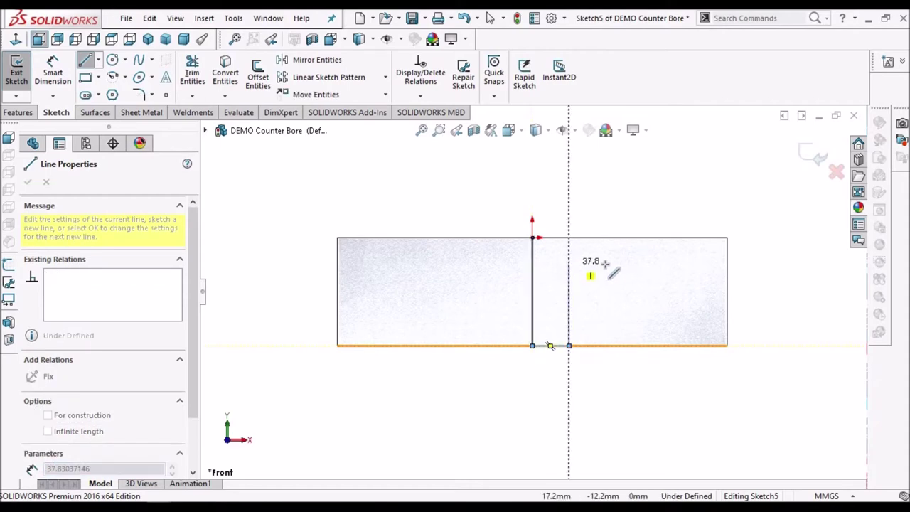
pyautogui.click(604, 264)
pyautogui.click(605, 263)
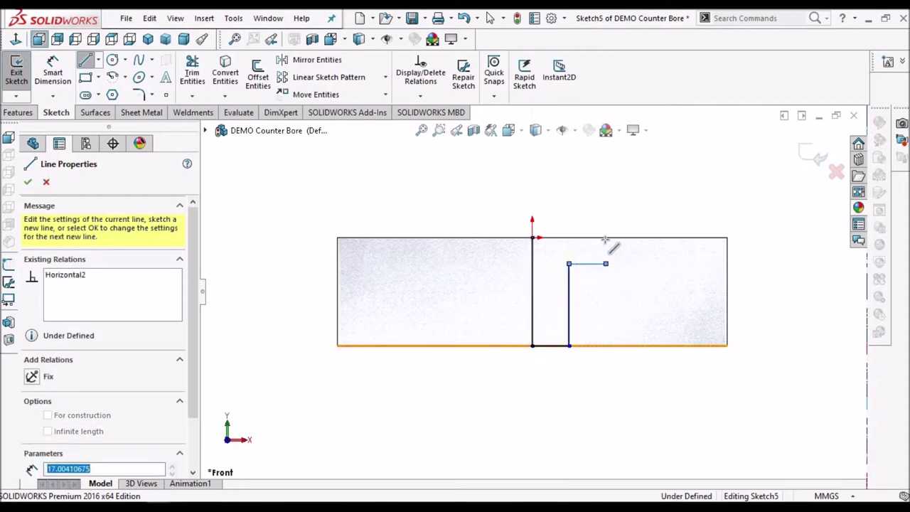
pyautogui.click(574, 238)
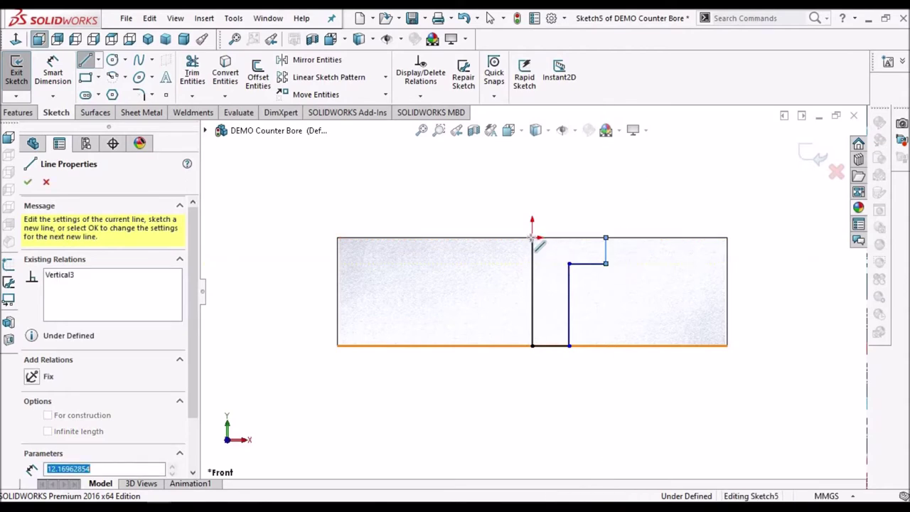
pyautogui.click(446, 195)
pyautogui.rightClick(447, 197)
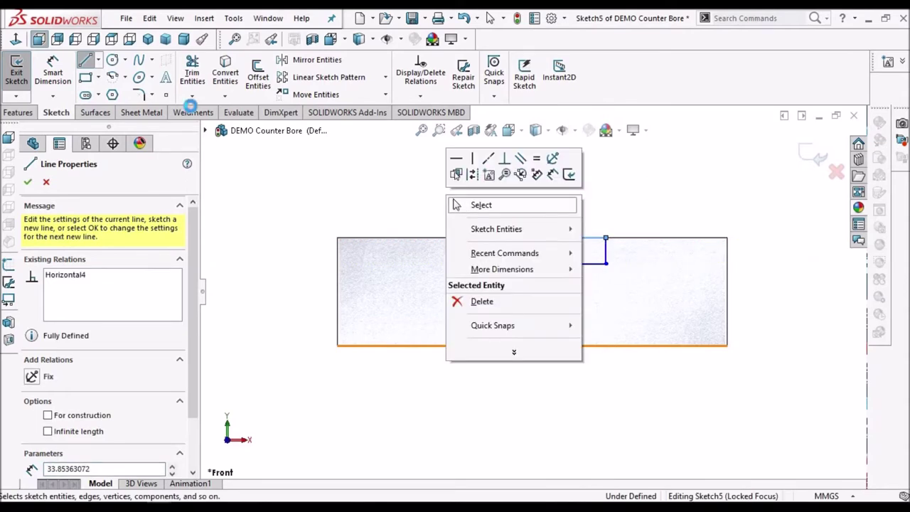
pyautogui.click(455, 204)
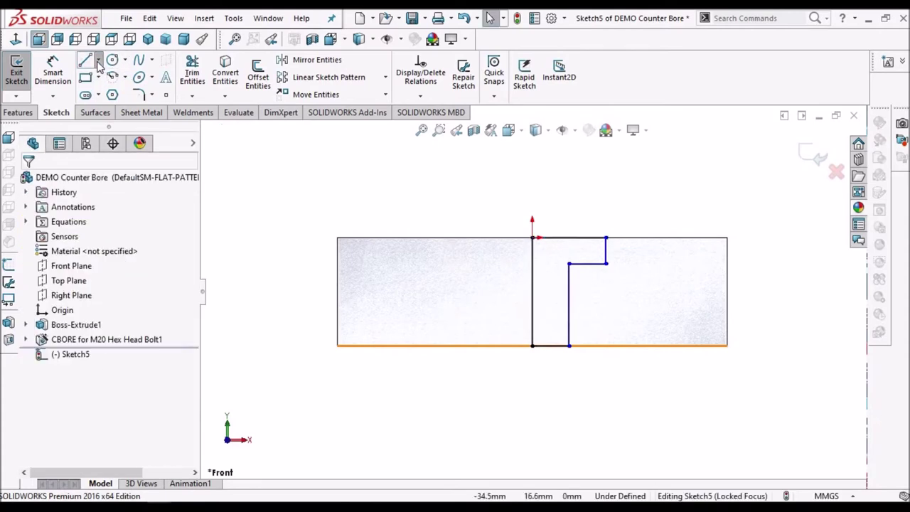
# Draw a vertical construction centerline through the origin.
pyautogui.click(99, 61)
pyautogui.click(113, 93)
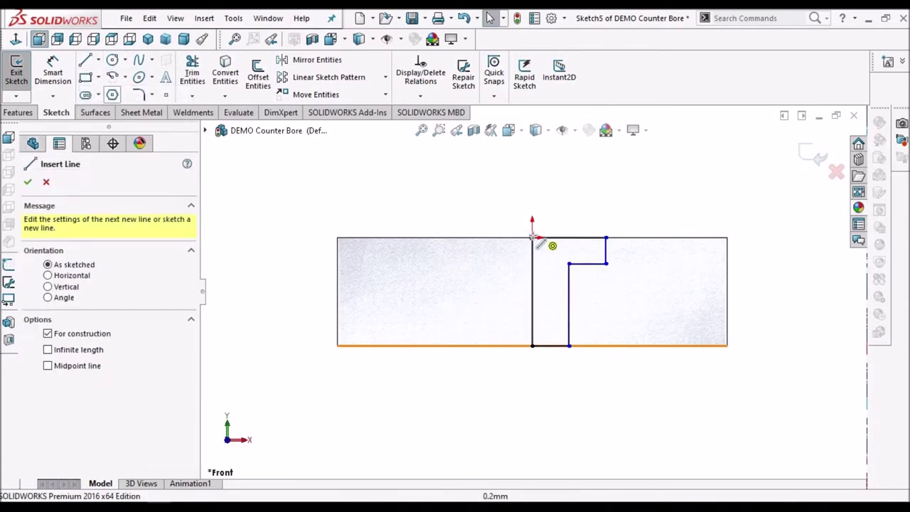
pyautogui.click(533, 186)
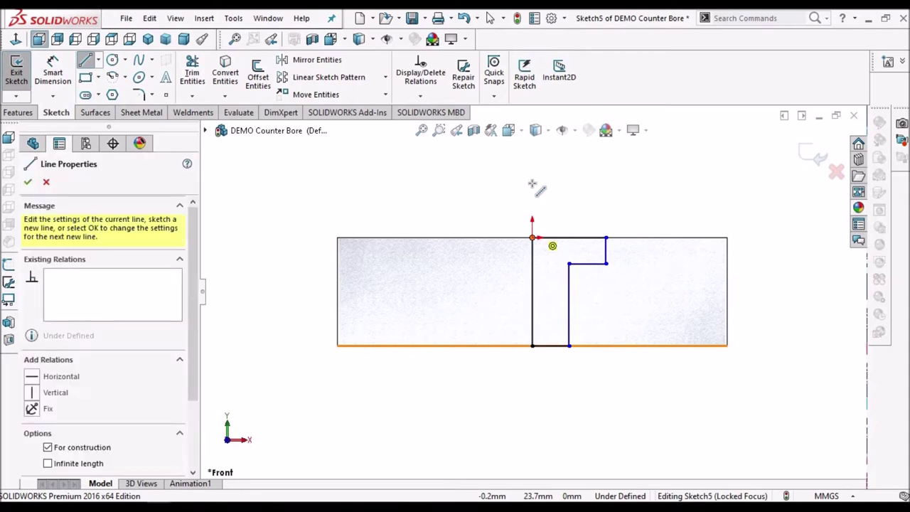
pyautogui.click(531, 346)
pyautogui.click(532, 183)
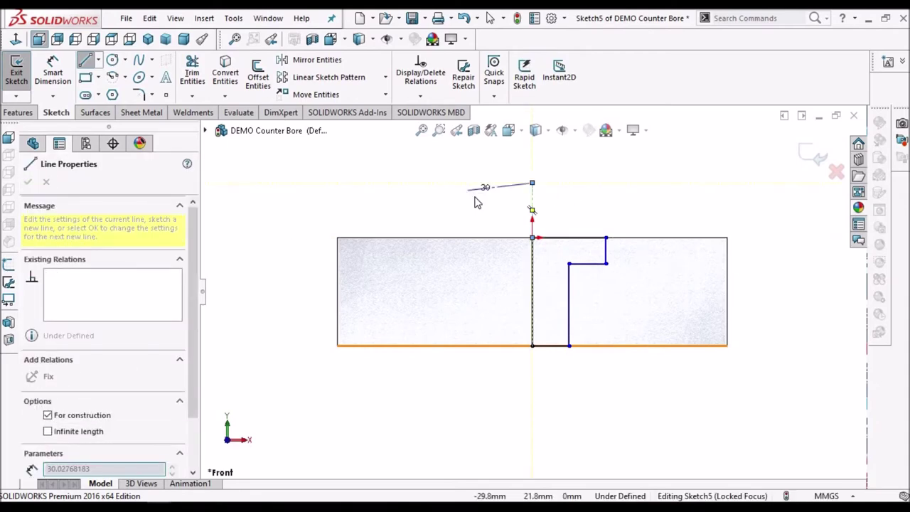
pyautogui.rightClick(470, 189)
pyautogui.click(509, 223)
pyautogui.press('Escape')
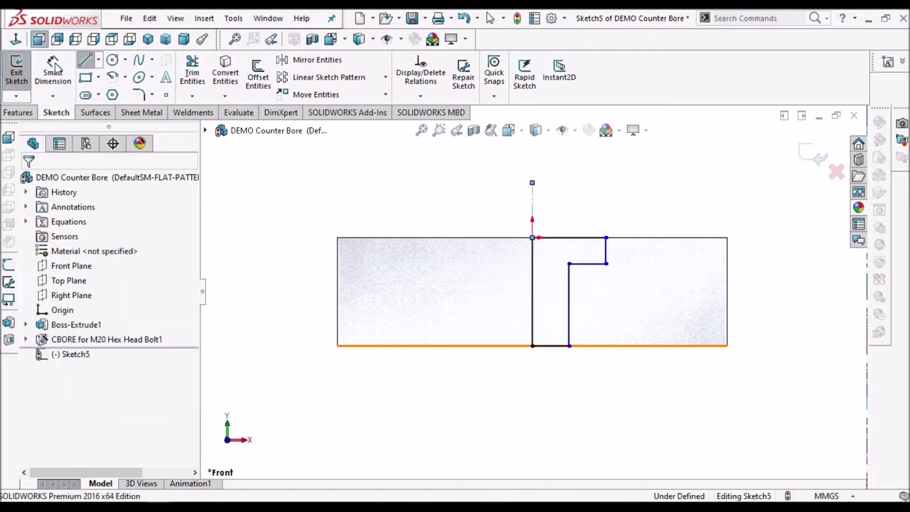
pyautogui.click(57, 74)
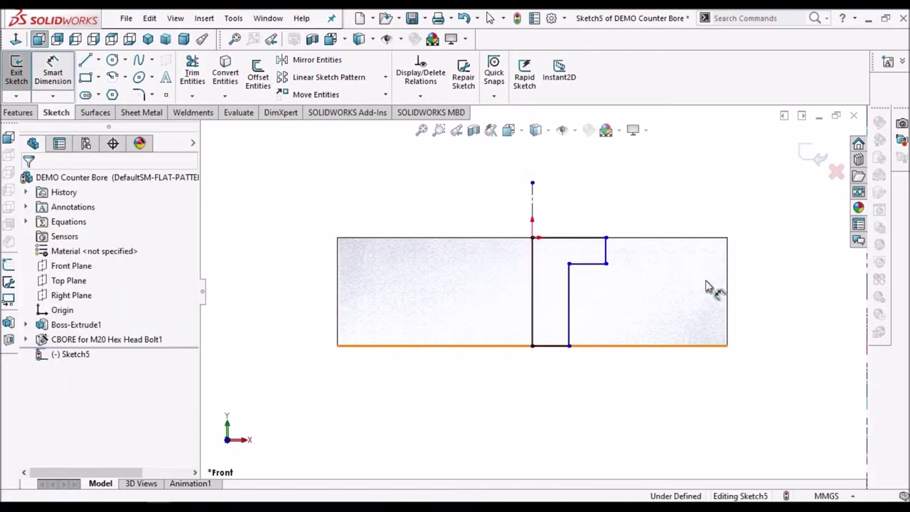
# Add 38, 12.5 and 21 mm dimensions to the profile and set up a 360° revolved cut about Line9.
pyautogui.click(605, 250)
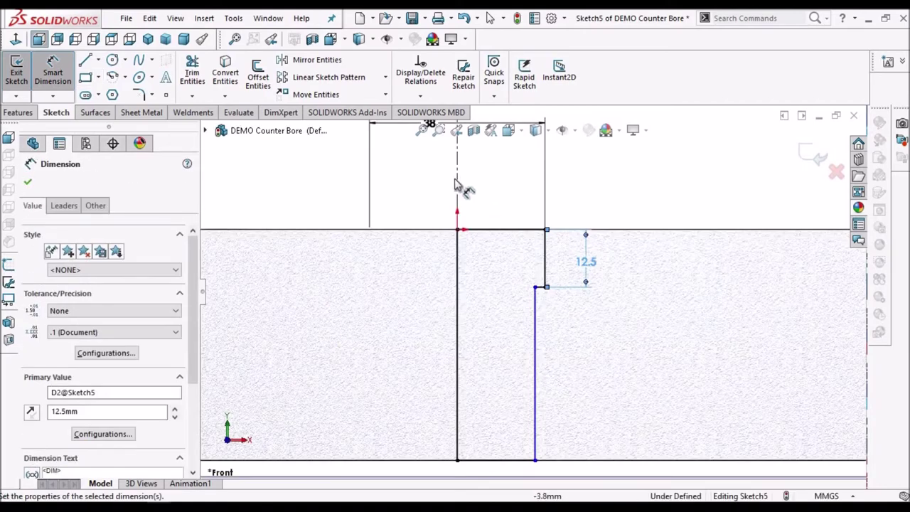
pyautogui.scroll(2, 469, 192)
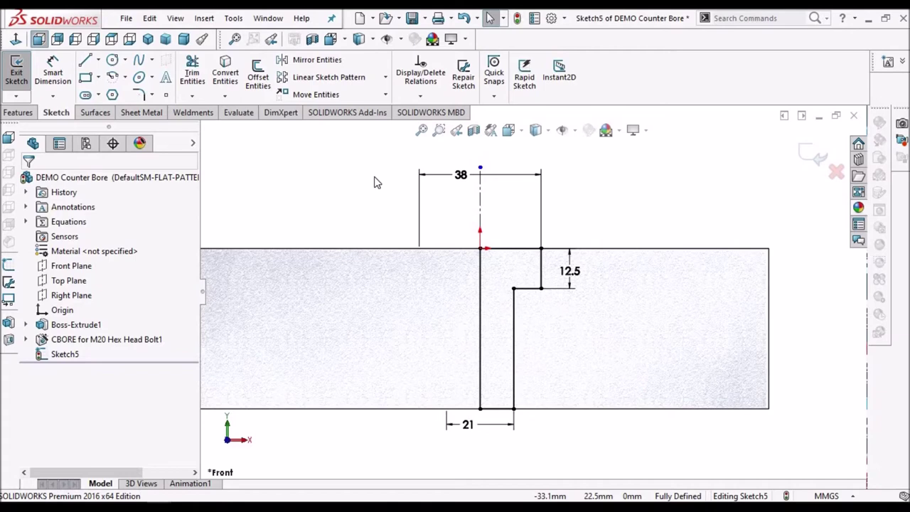
pyautogui.click(17, 112)
pyautogui.click(270, 79)
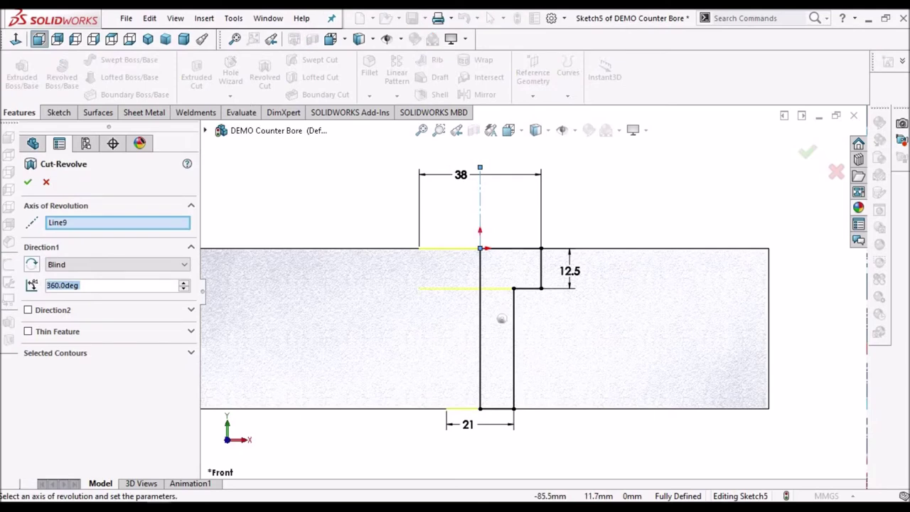
# Accept Cut-Revolve1, inspect it in section, then close the section and orbit to the top face.
pyautogui.press('Return')
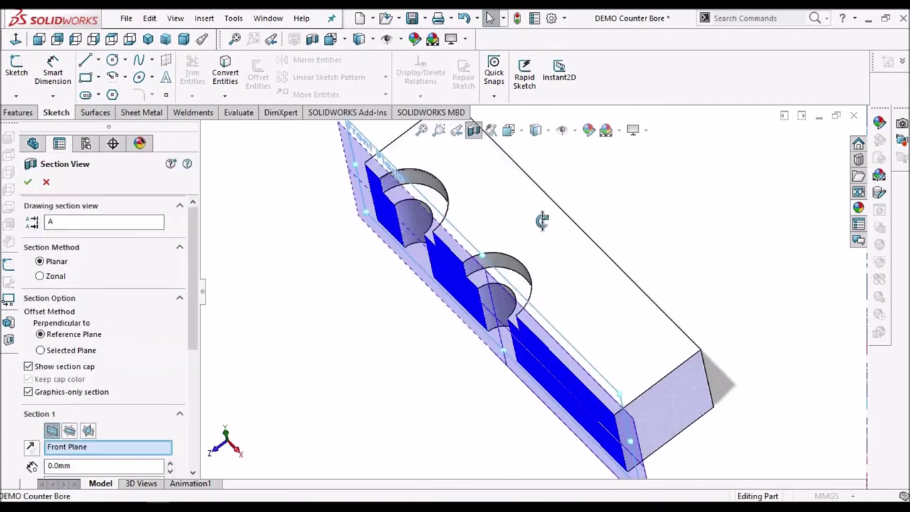
pyautogui.moveTo(539, 218); pyautogui.dragTo(552, 319, button='middle')
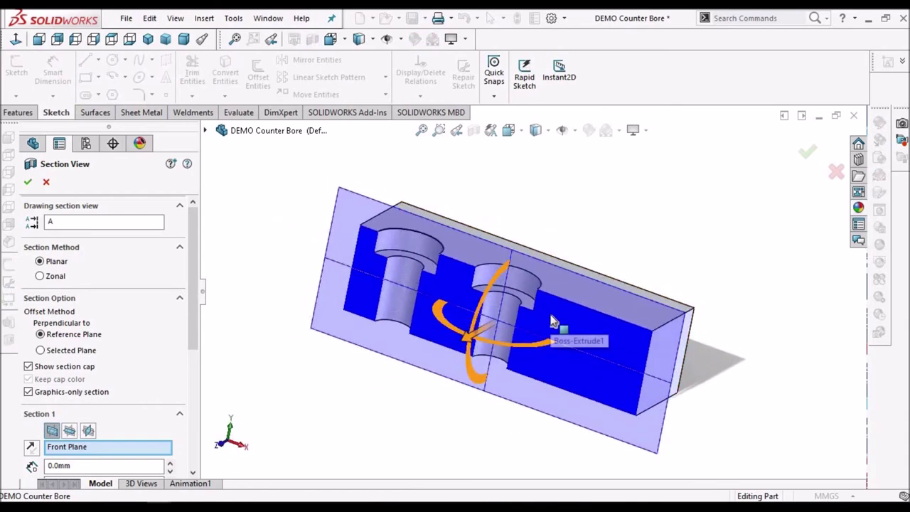
pyautogui.click(46, 183)
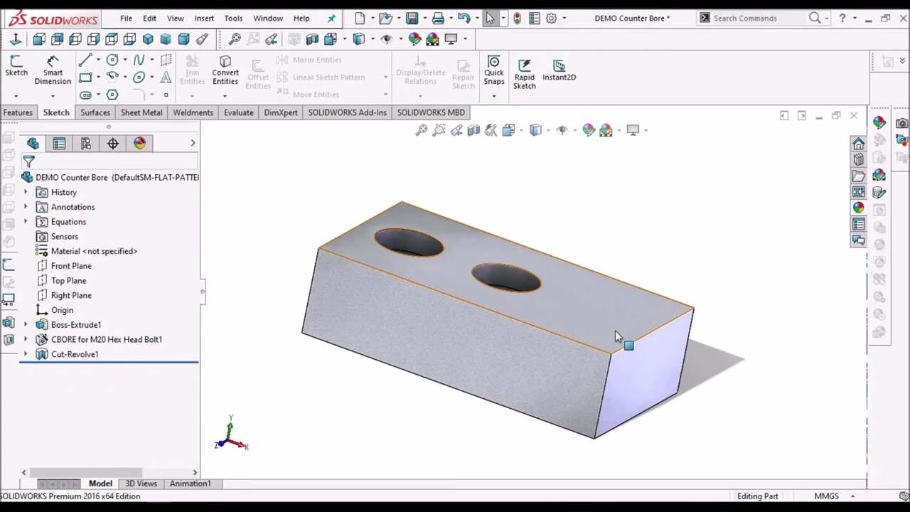
pyautogui.moveTo(574, 359); pyautogui.dragTo(667, 362, button='middle')
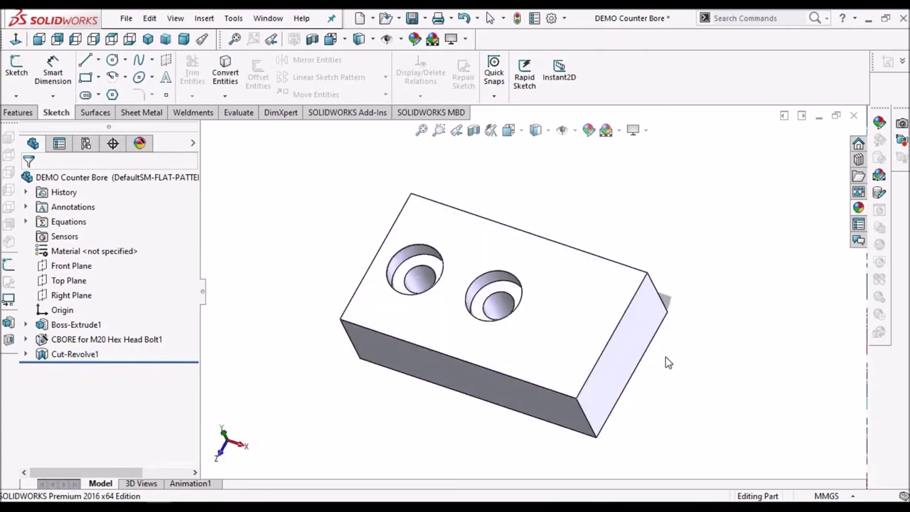
# Sketch a circle on the block's top face to the right of the counterbores.
pyautogui.click(569, 344)
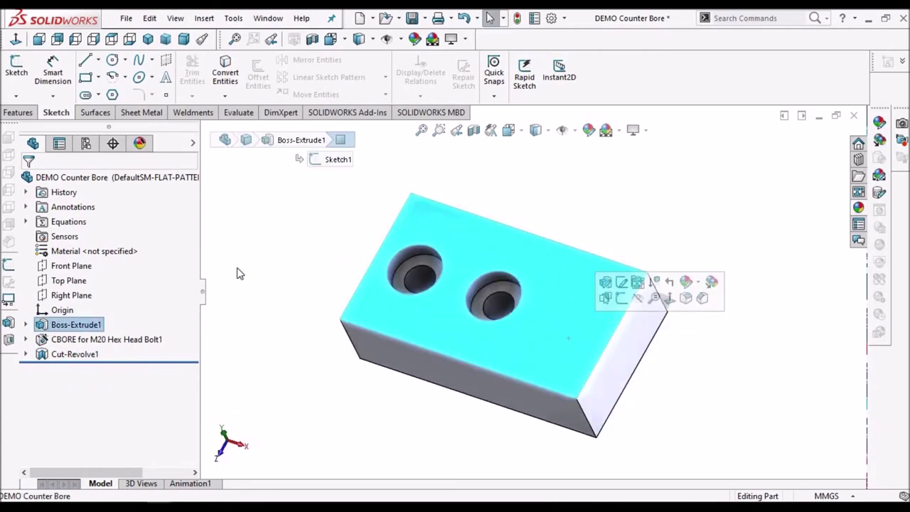
pyautogui.click(16, 72)
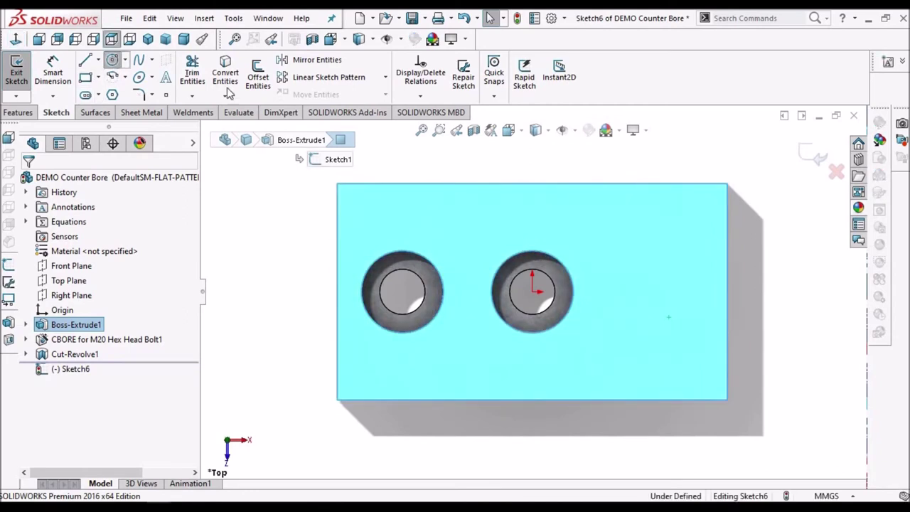
pyautogui.click(666, 292)
pyautogui.click(688, 270)
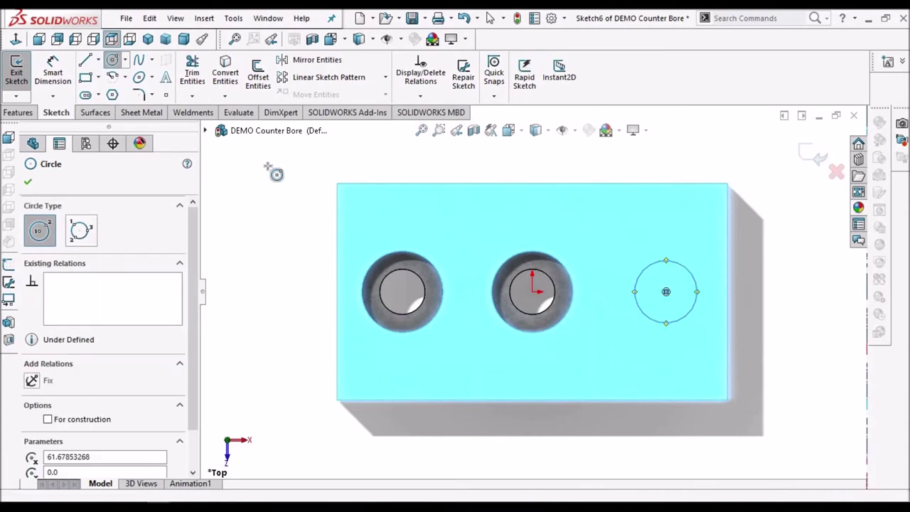
pyautogui.rightClick(280, 178)
pyautogui.click(300, 177)
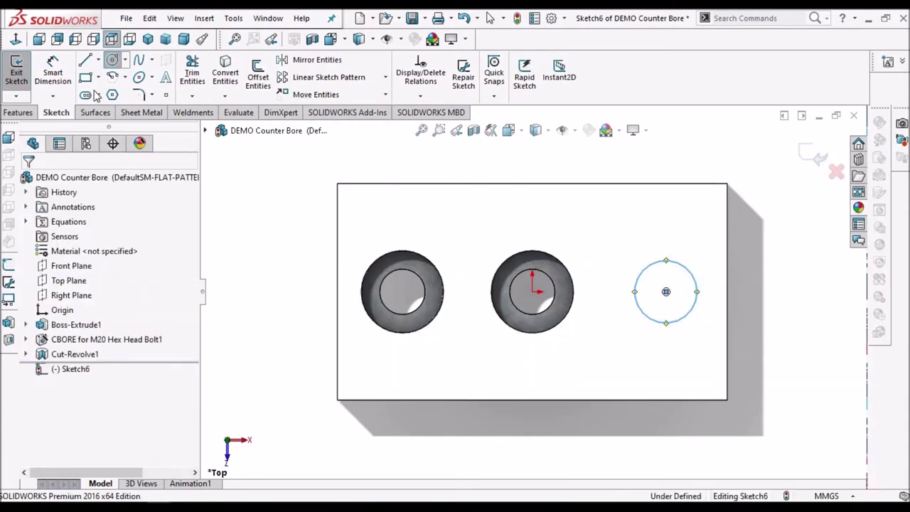
# Dimension the circle 30 mm from the right edge with a Ø21 diameter.
pyautogui.click(54, 66)
pyautogui.click(726, 281)
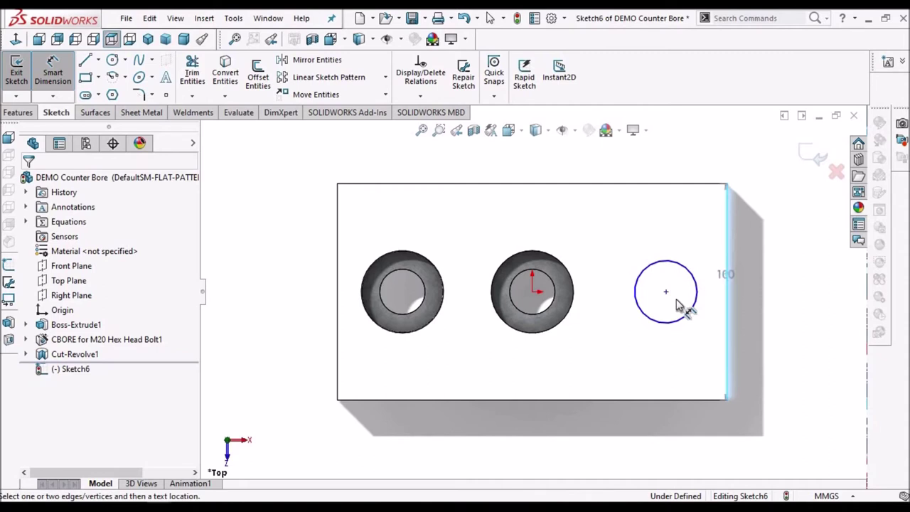
pyautogui.click(665, 293)
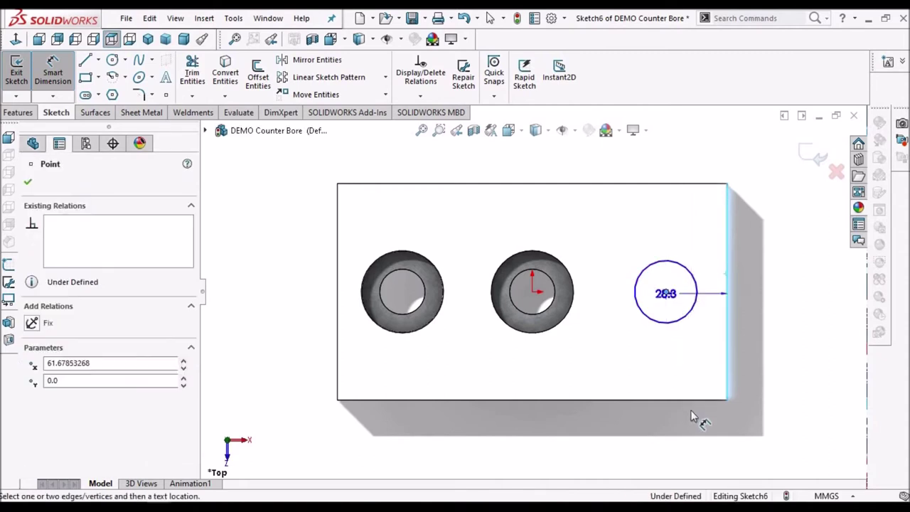
pyautogui.click(694, 419)
pyautogui.write('21')
pyautogui.press('Escape')
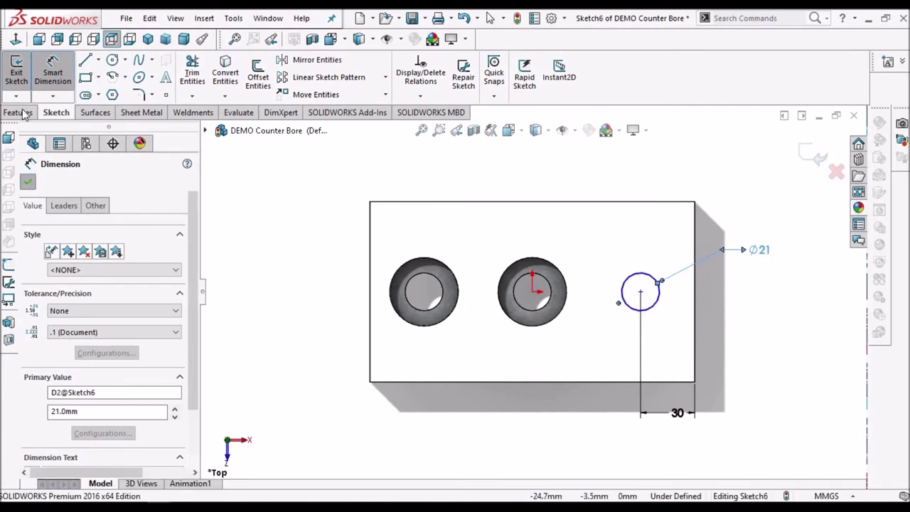
pyautogui.click(21, 111)
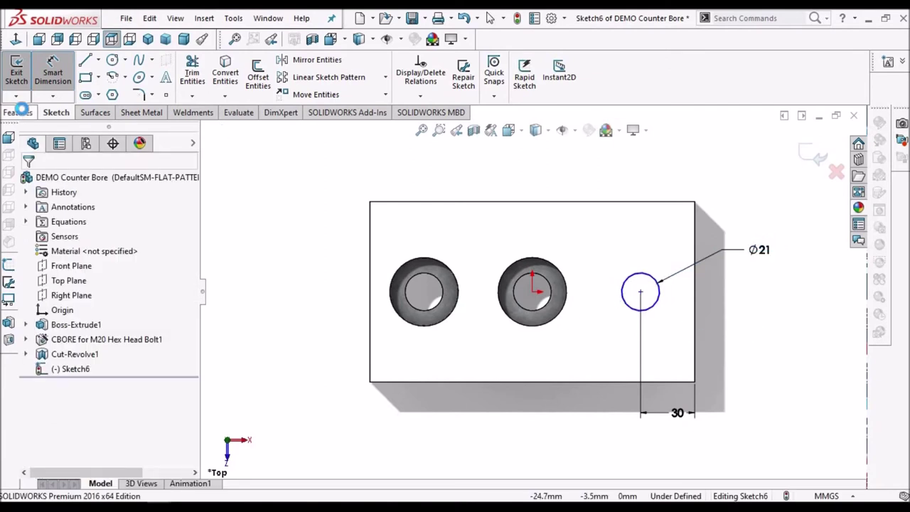
pyautogui.click(21, 112)
# Extrude-cut Sketch6's Ø21 circle with a Through All end condition.
pyautogui.click(199, 71)
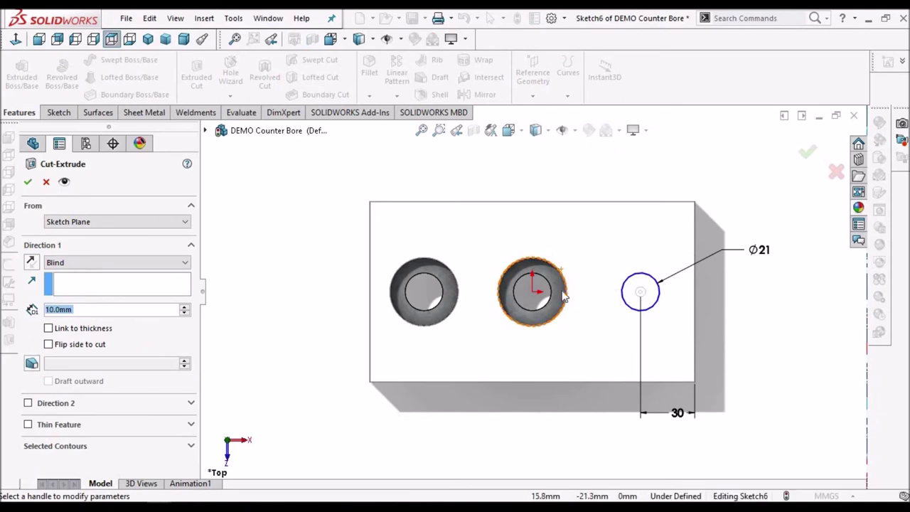
pyautogui.moveTo(552, 203); pyautogui.dragTo(544, 174, button='middle')
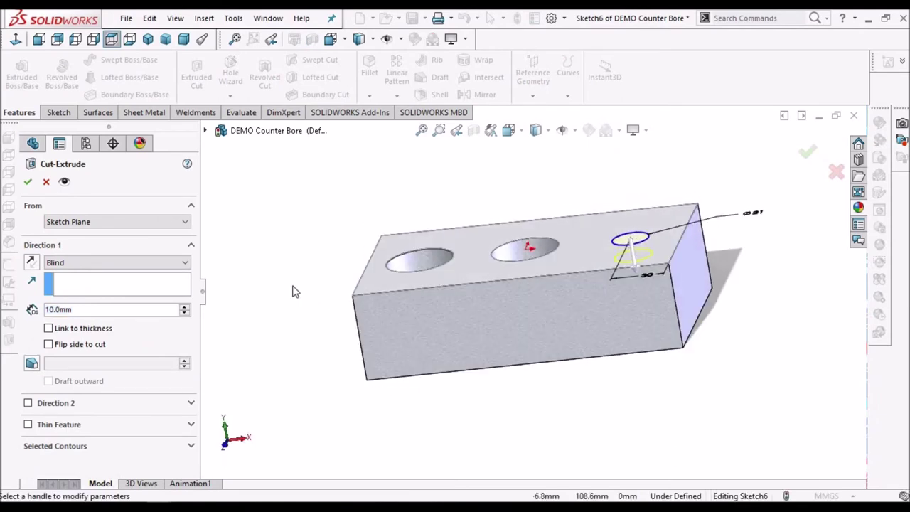
pyautogui.click(180, 263)
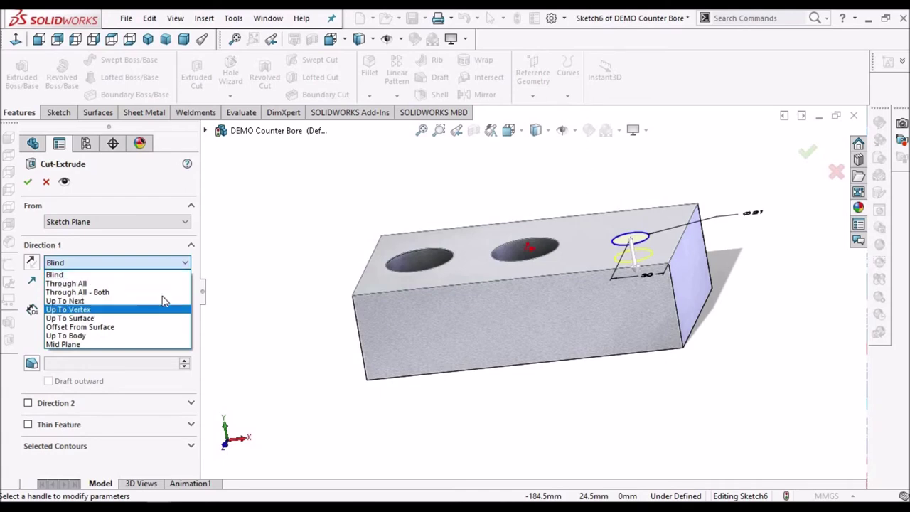
pyautogui.click(159, 283)
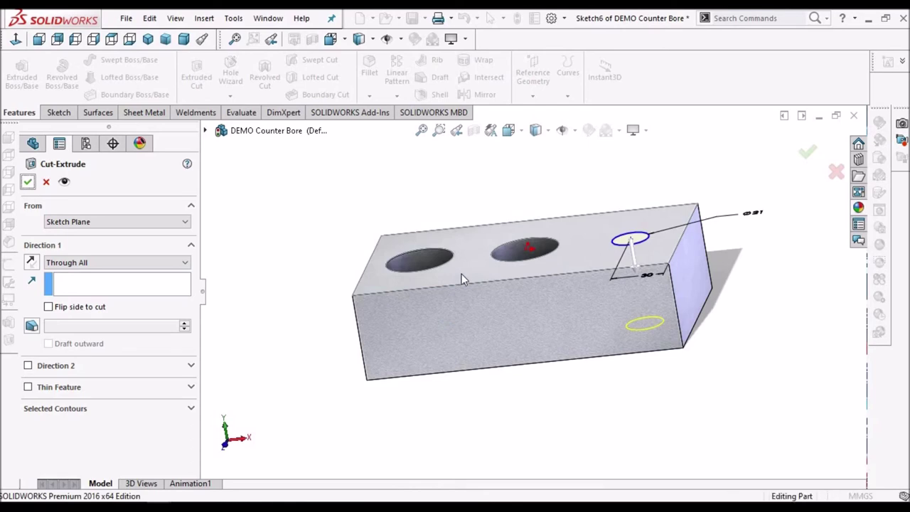
pyautogui.press('Return')
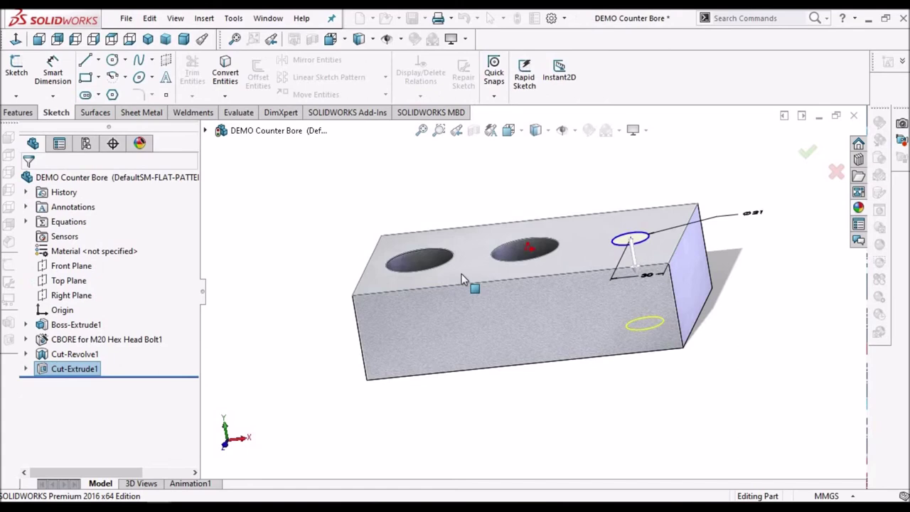
# Orbit to a near top view and start a new sketch on the block's top face.
pyautogui.moveTo(664, 254); pyautogui.dragTo(313, 376, button='middle')
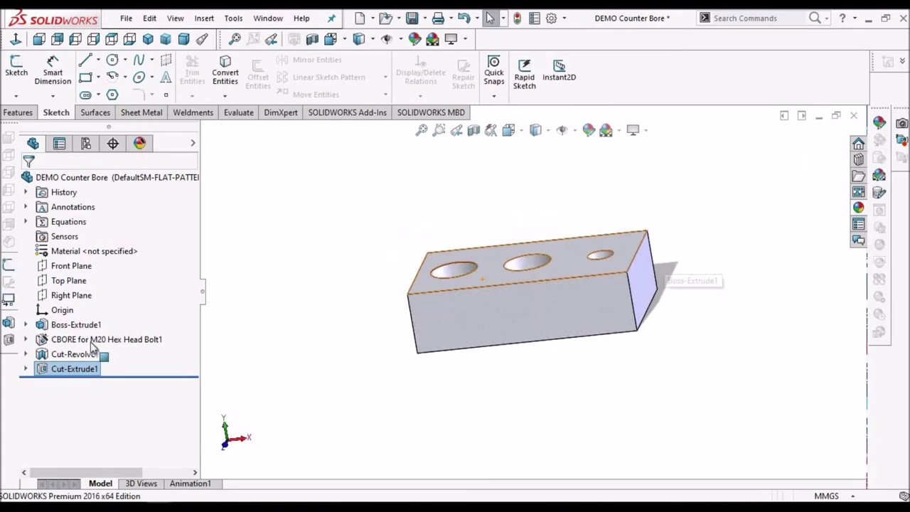
pyautogui.moveTo(622, 372); pyautogui.dragTo(613, 391, button='middle')
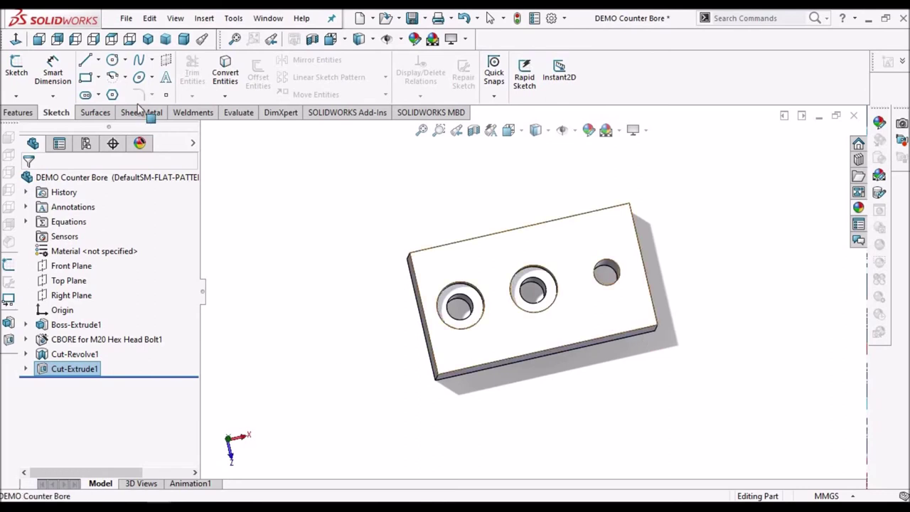
pyautogui.click(611, 315)
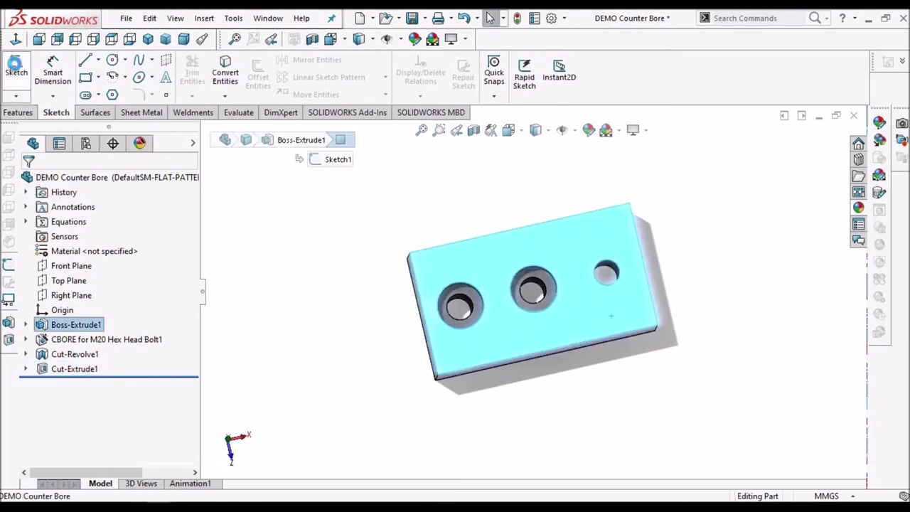
pyautogui.click(15, 67)
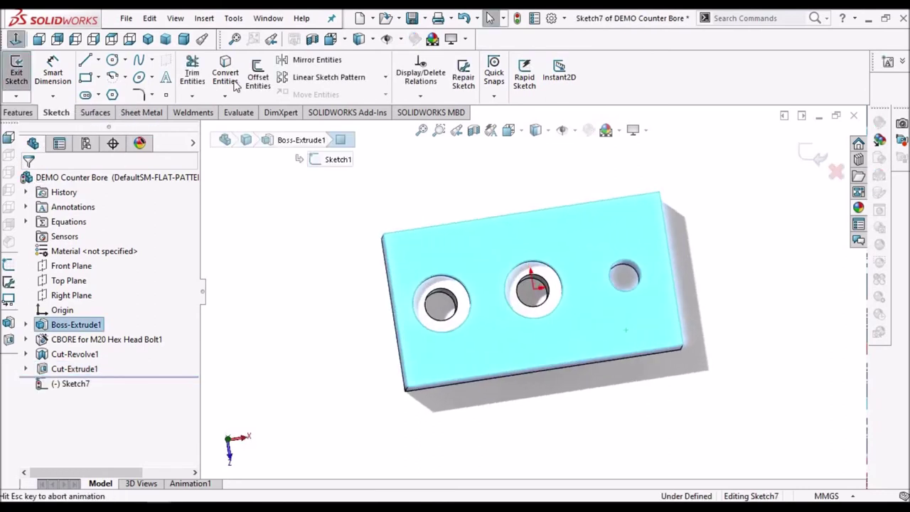
# Switch to Hidden Lines display and draw a circle centred on the small through hole.
pyautogui.click(538, 130)
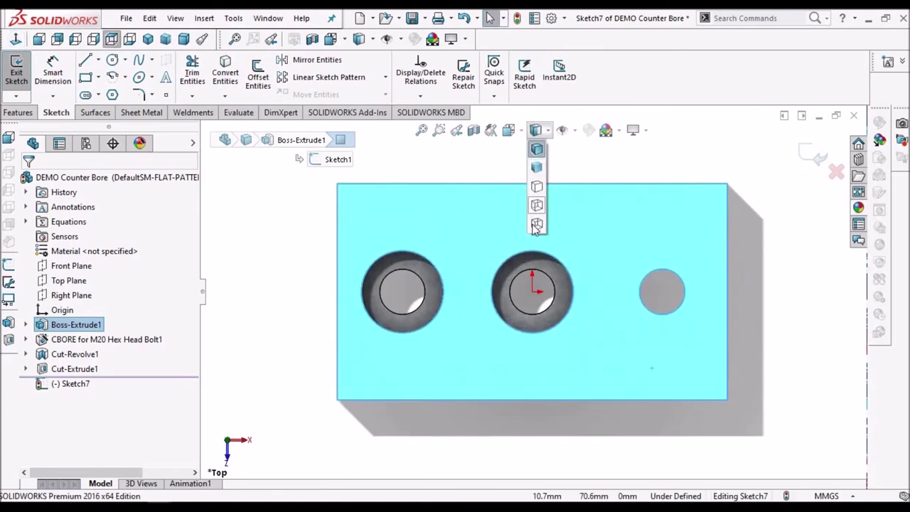
pyautogui.click(538, 222)
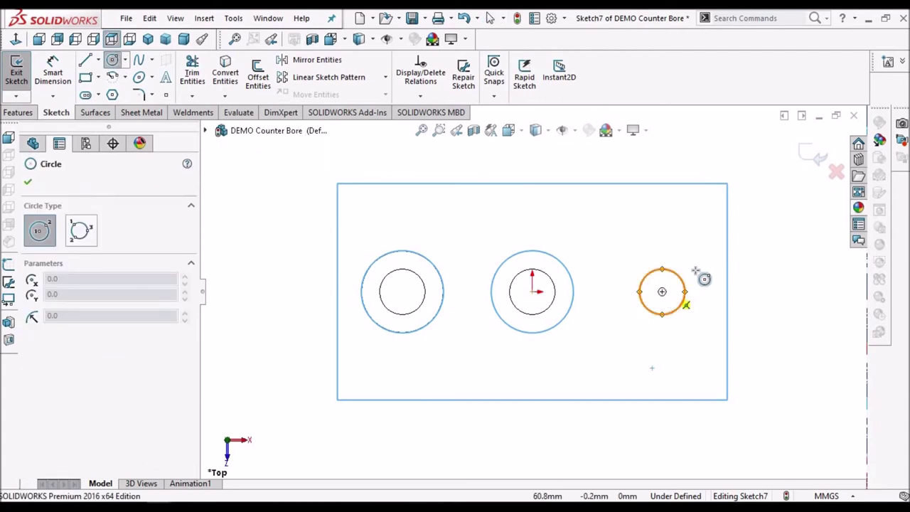
pyautogui.click(661, 291)
pyautogui.click(824, 266)
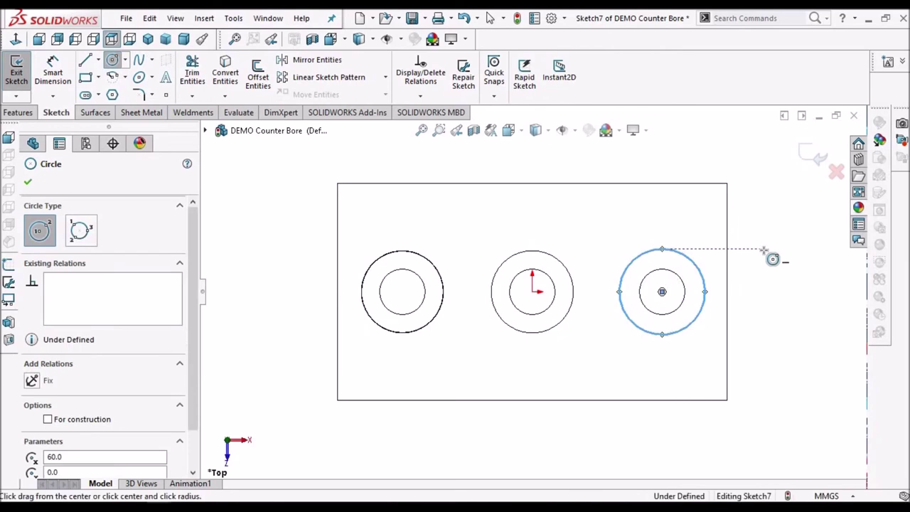
pyautogui.rightClick(771, 254)
pyautogui.click(782, 260)
pyautogui.press('Escape')
pyautogui.press('Escape')
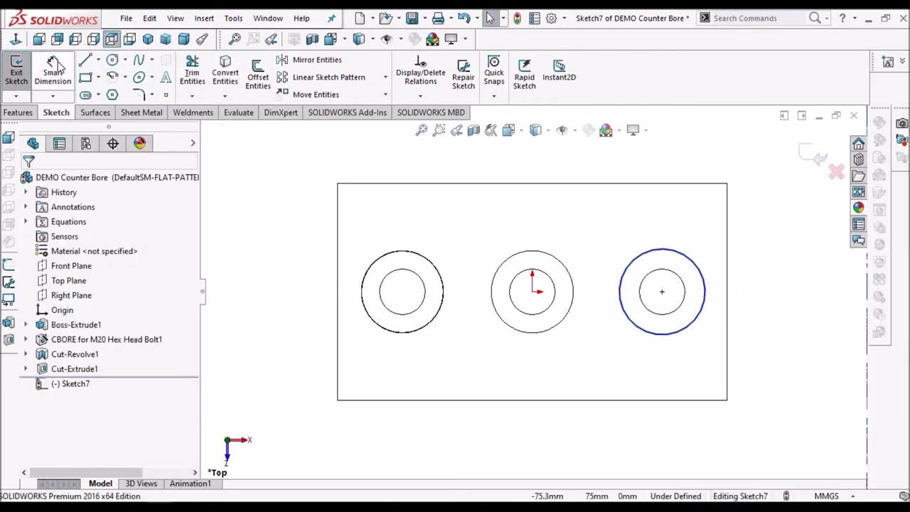
# Dimension the circle's diameter to 38 mm so the sketch is fully defined.
pyautogui.press('d')
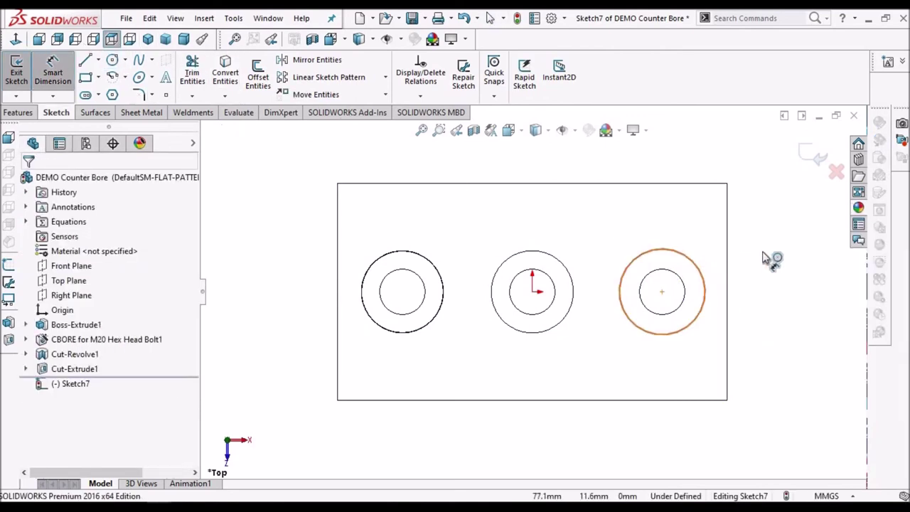
pyautogui.click(768, 258)
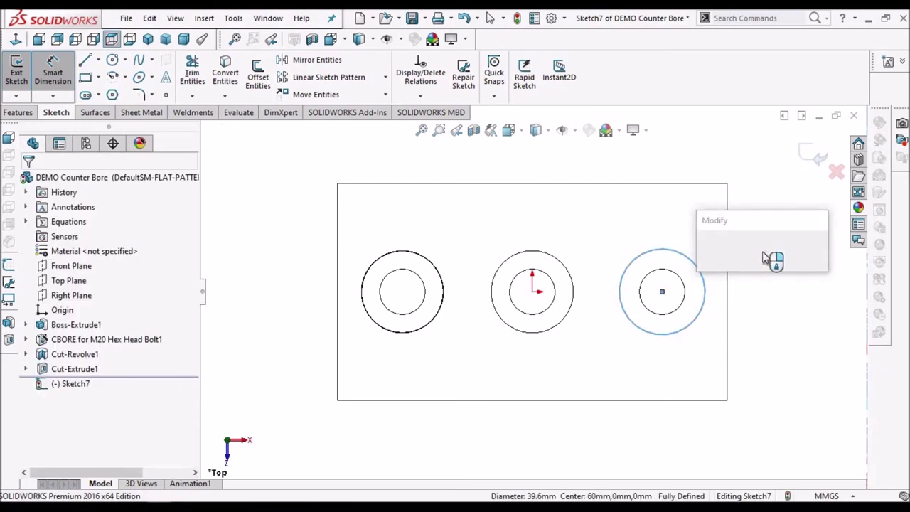
pyautogui.press('Return')
pyautogui.press('Escape')
pyautogui.click(19, 113)
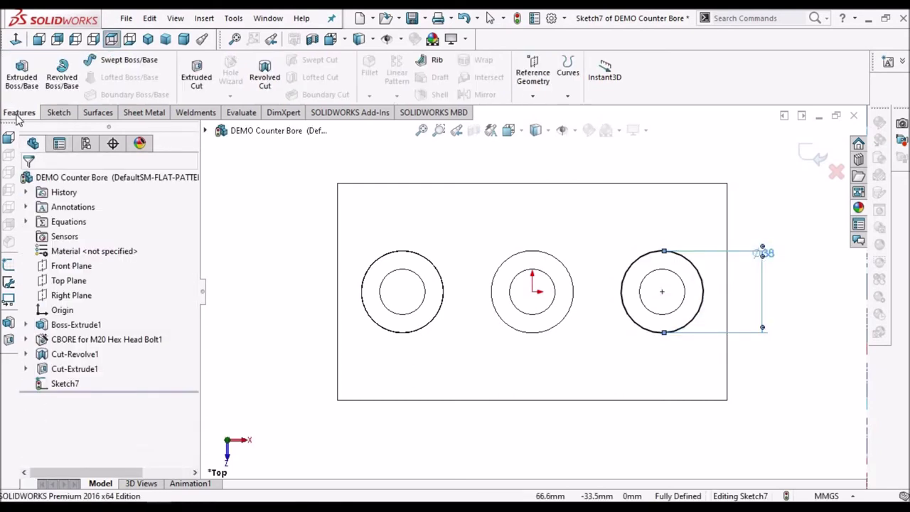
# Extrude-cut the Ø38 circle Blind 12.5 mm deep, creating Cut-Extrude2.
pyautogui.click(197, 77)
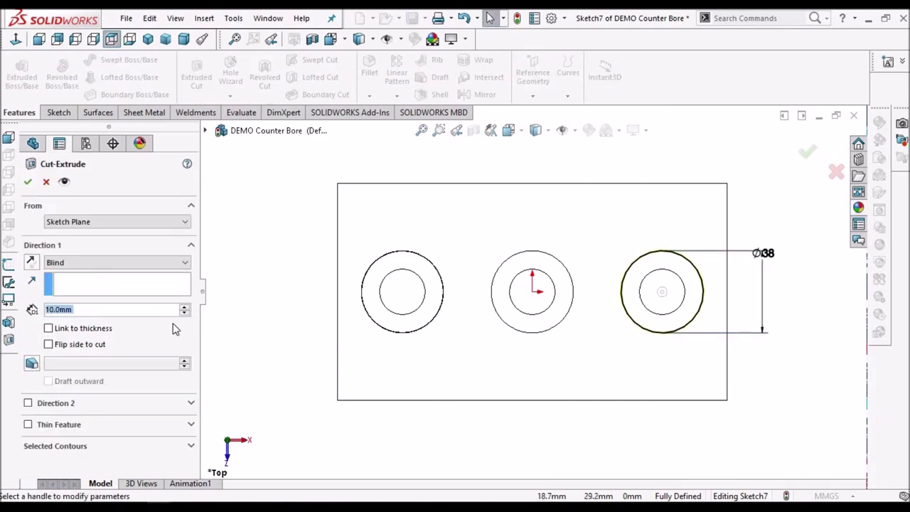
pyautogui.write('1')
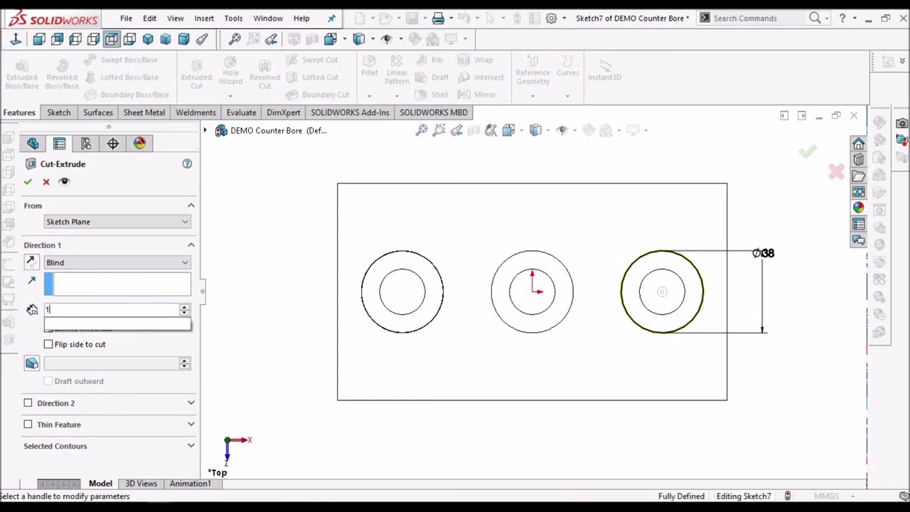
pyautogui.write('2.5')
pyautogui.press('Return')
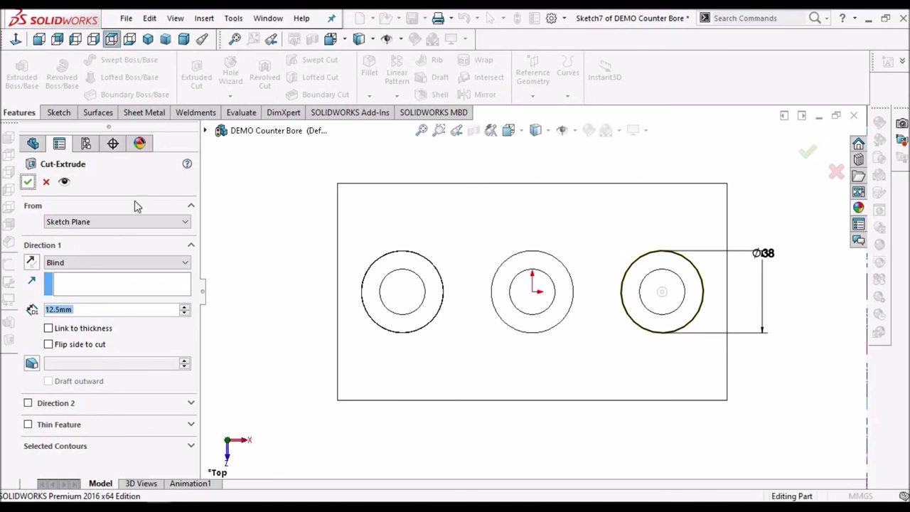
pyautogui.press('Return')
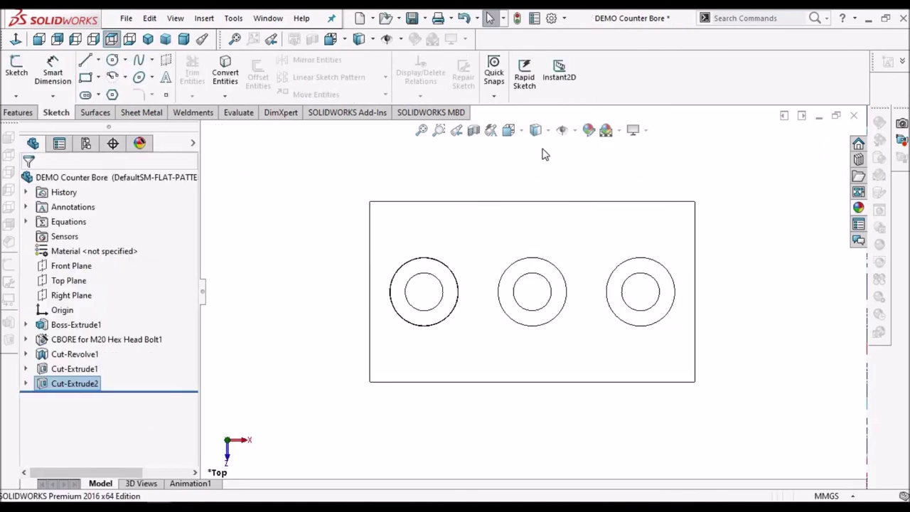
# Switch the display to Shaded With Edges and orbit to an isometric view.
pyautogui.click(544, 131)
pyautogui.click(537, 149)
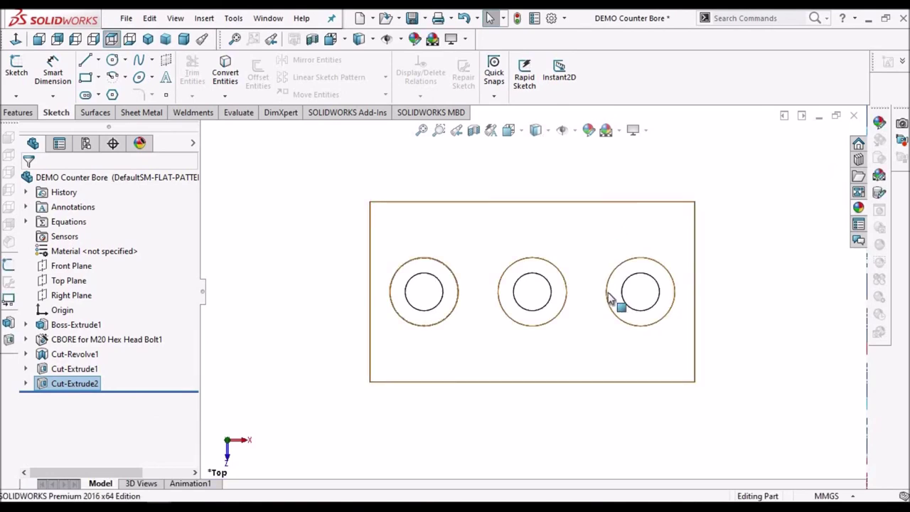
pyautogui.moveTo(614, 298)
pyautogui.mouseDown(button='middle')
pyautogui.moveTo(589, 190)
pyautogui.moveTo(520, 195)
pyautogui.moveTo(591, 217)
pyautogui.mouseUp(button='middle')
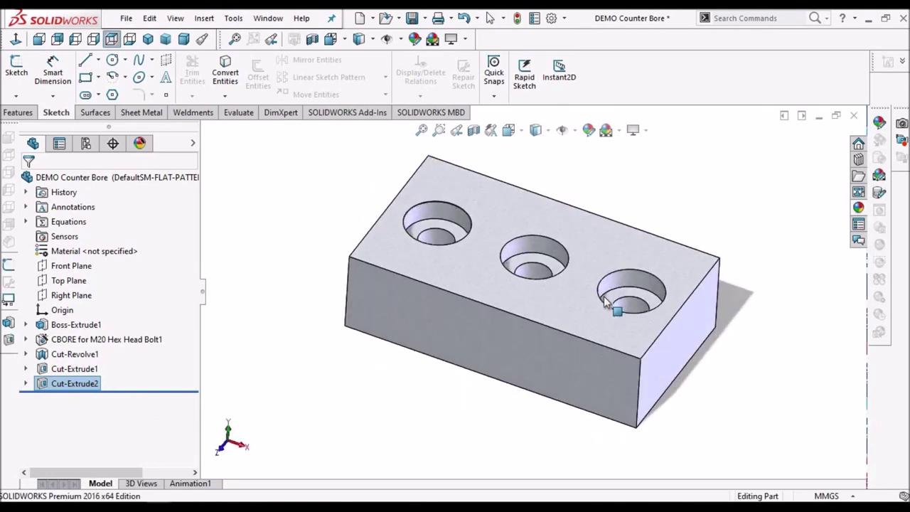
# Zoom in and out around the three counterbore holes to inspect them.
pyautogui.scroll(-5, 625, 310)
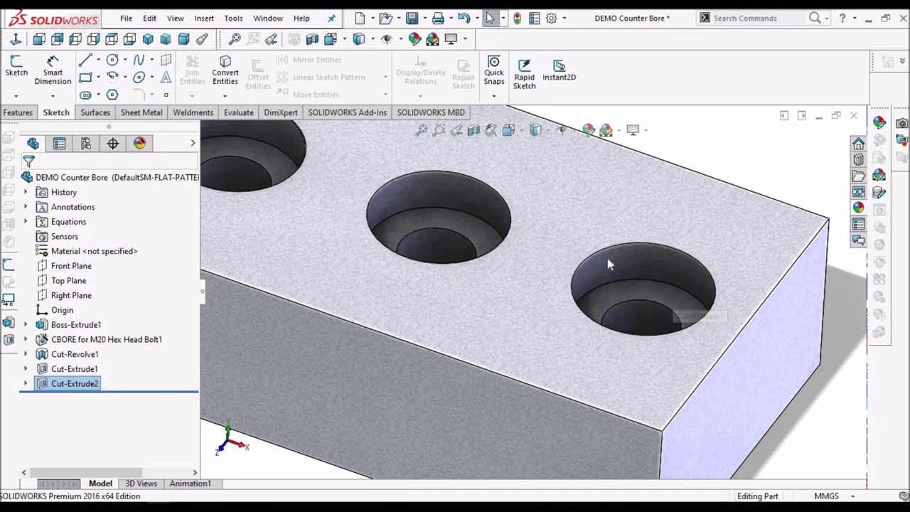
pyautogui.scroll(3, 625, 352)
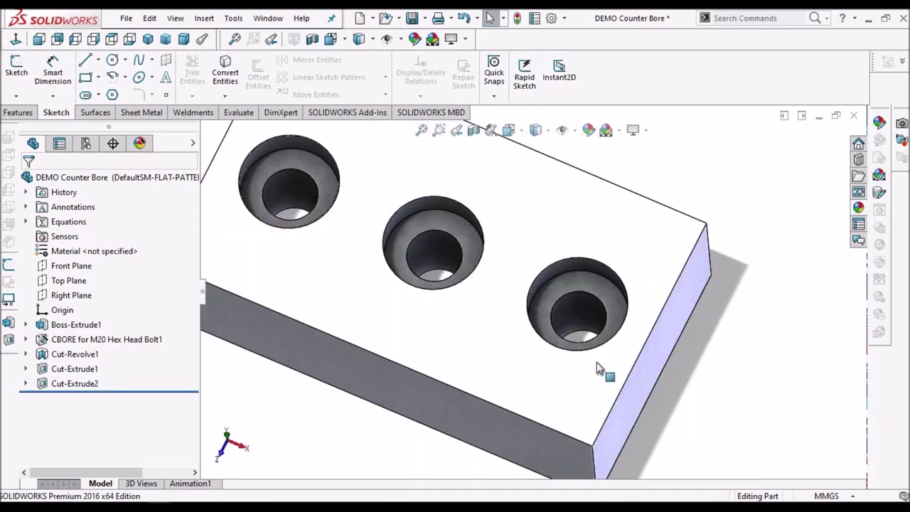
pyautogui.scroll(-5, 561, 344)
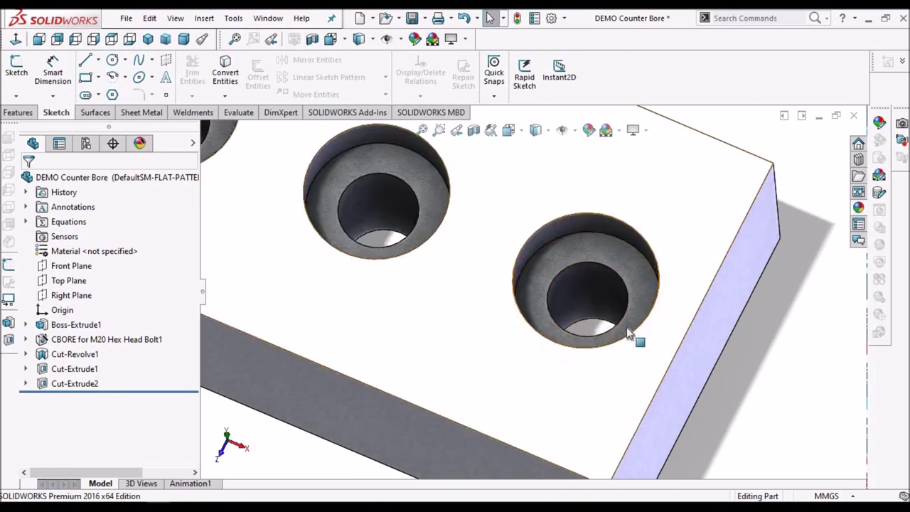
pyautogui.scroll(2, 633, 283)
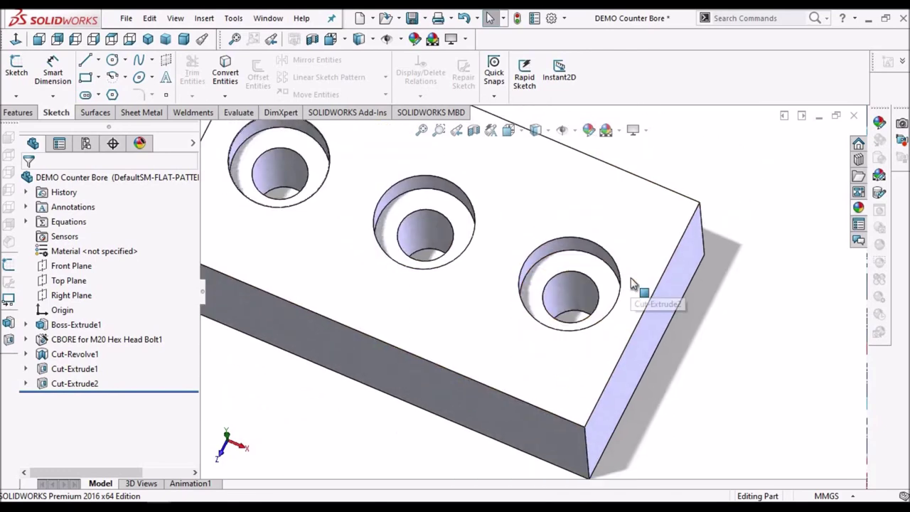
pyautogui.click(564, 365)
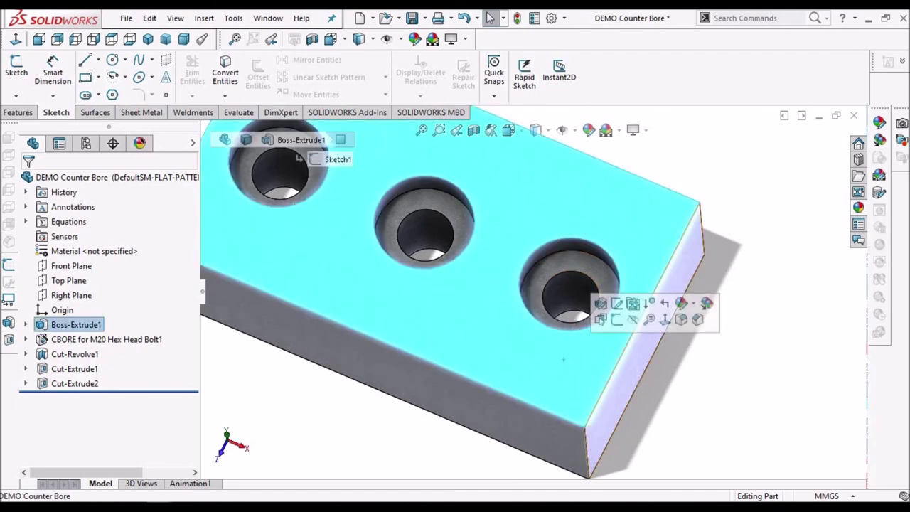
pyautogui.click(708, 365)
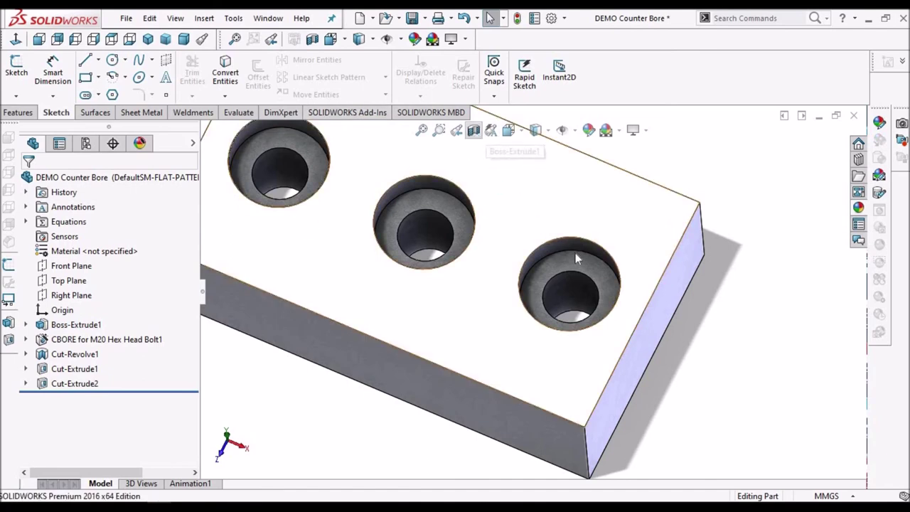
# Orbit the Front Plane section view to face the counterbore cut head-on.
pyautogui.moveTo(557, 225); pyautogui.dragTo(555, 249, button='middle')
pyautogui.moveTo(587, 334); pyautogui.dragTo(497, 317, button='middle')
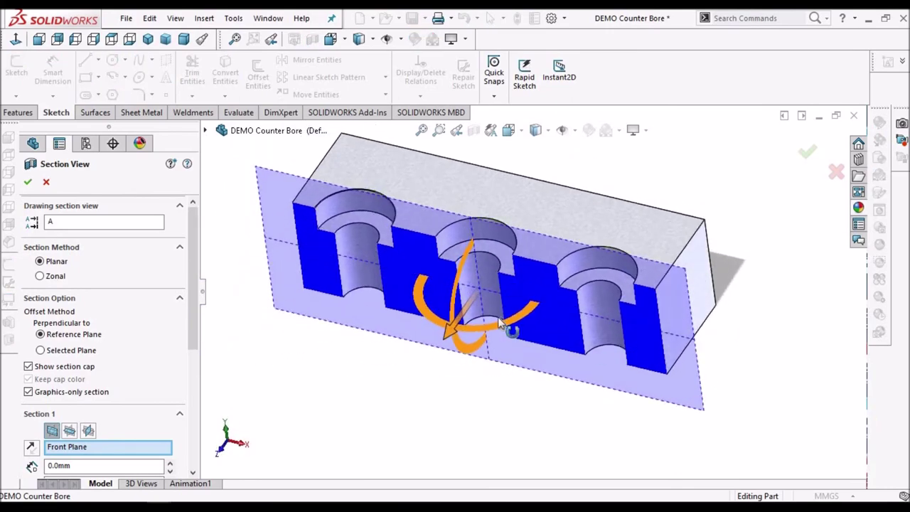